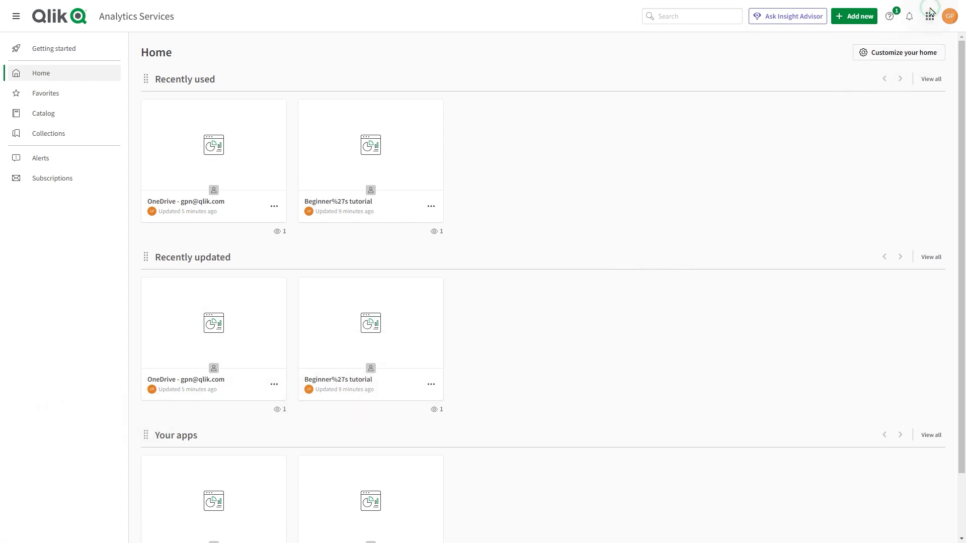
Switch from Qlik Cloud Analytics Services to the Management Console using the apps launcher.
click(928, 18)
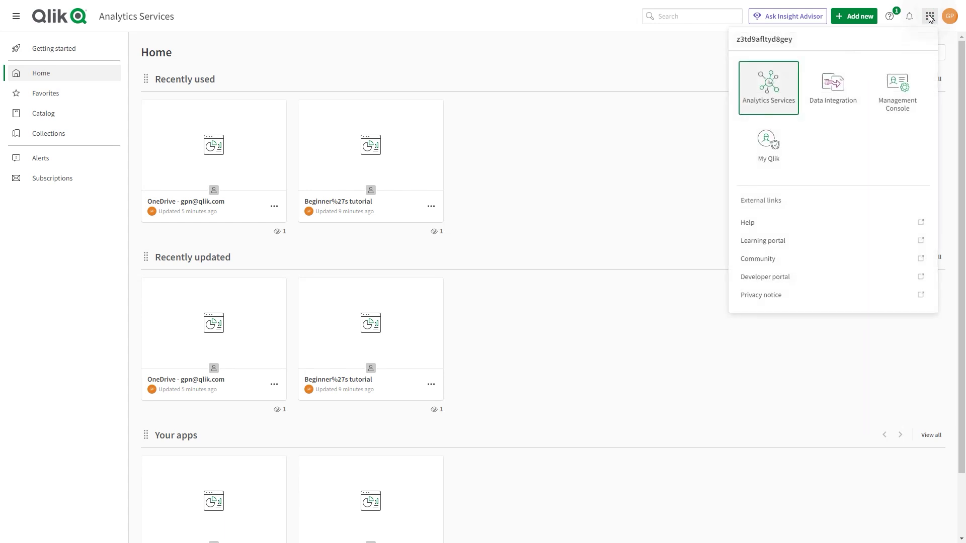
click(896, 97)
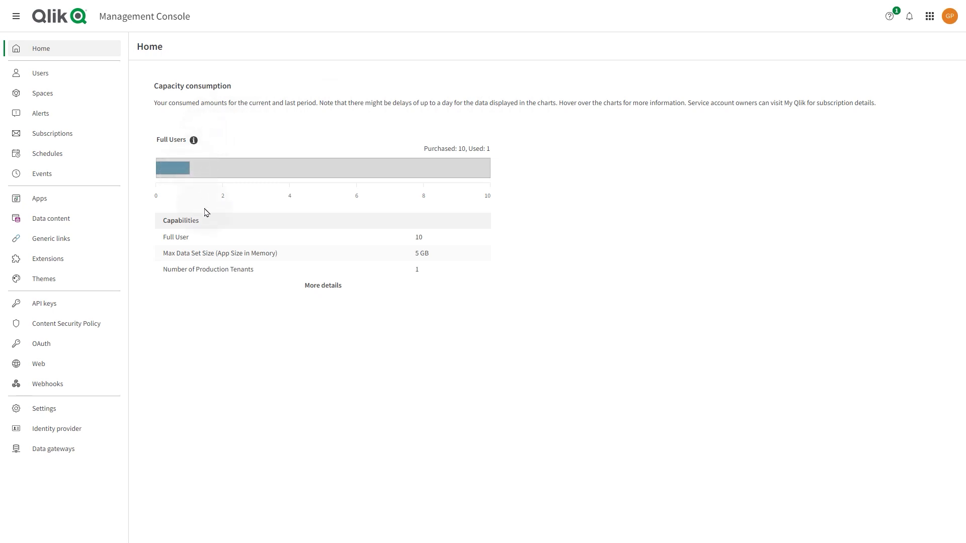
Expand the Capabilities table to show every capability, including 0 of 5 shared spaces used.
click(326, 287)
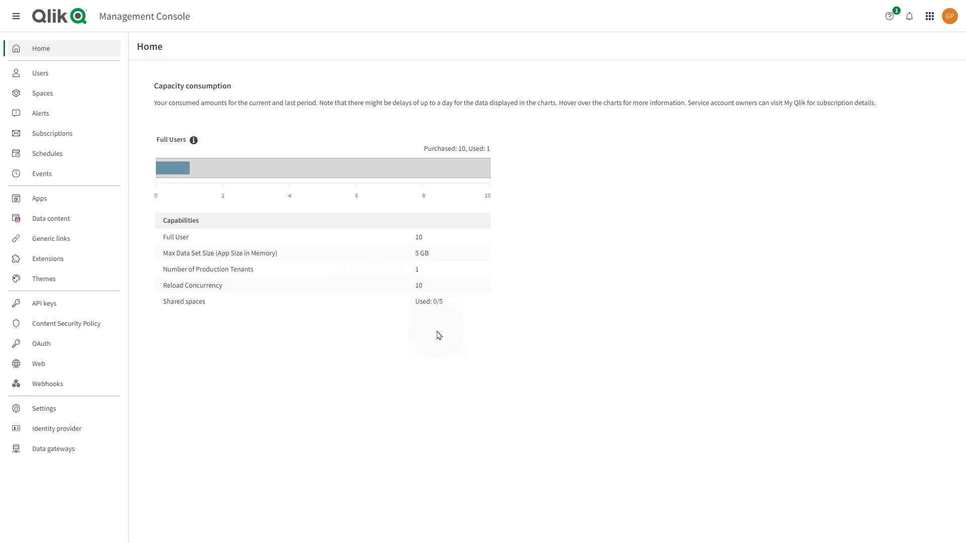
Invite three new users by email, bringing the Users list to four active full users.
click(65, 72)
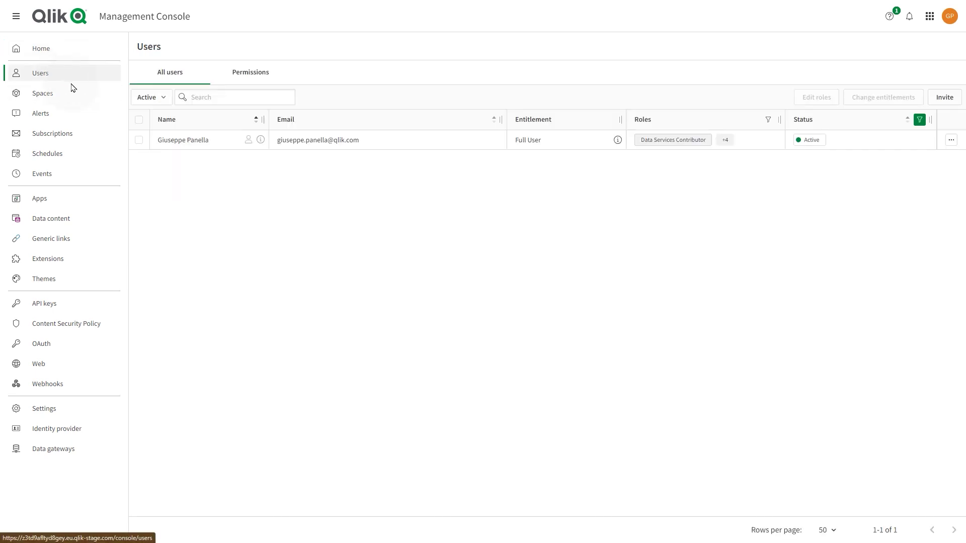
click(944, 97)
click(559, 272)
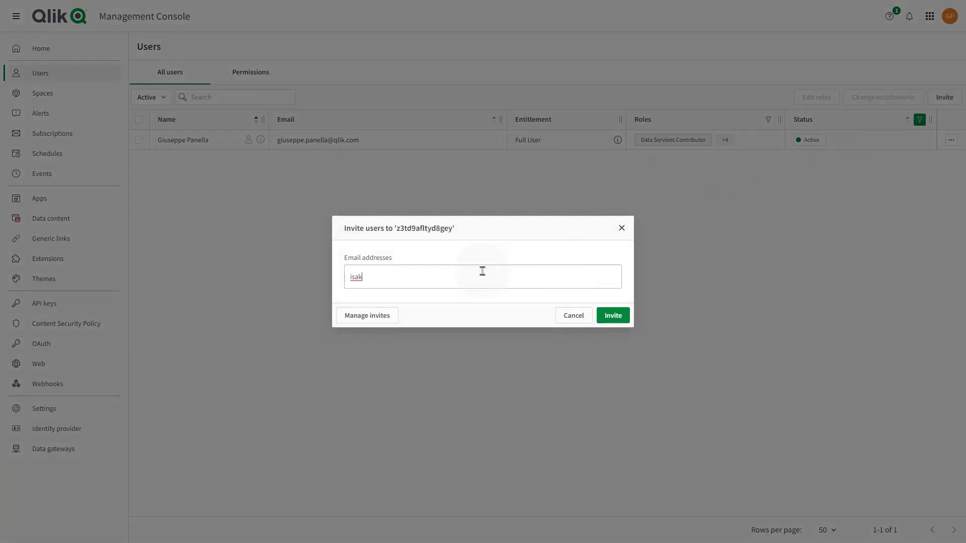
key(Return)
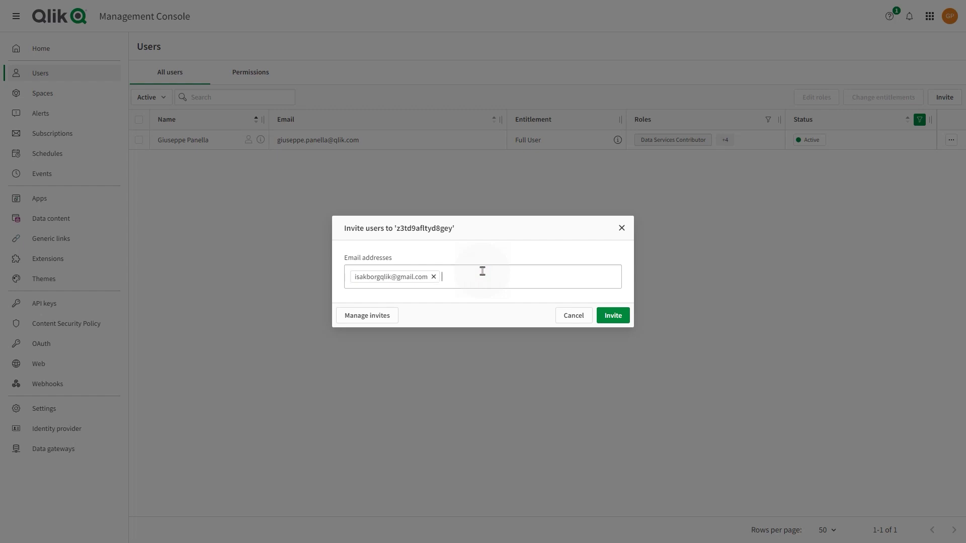
text(@gmail.com)
key(Return)
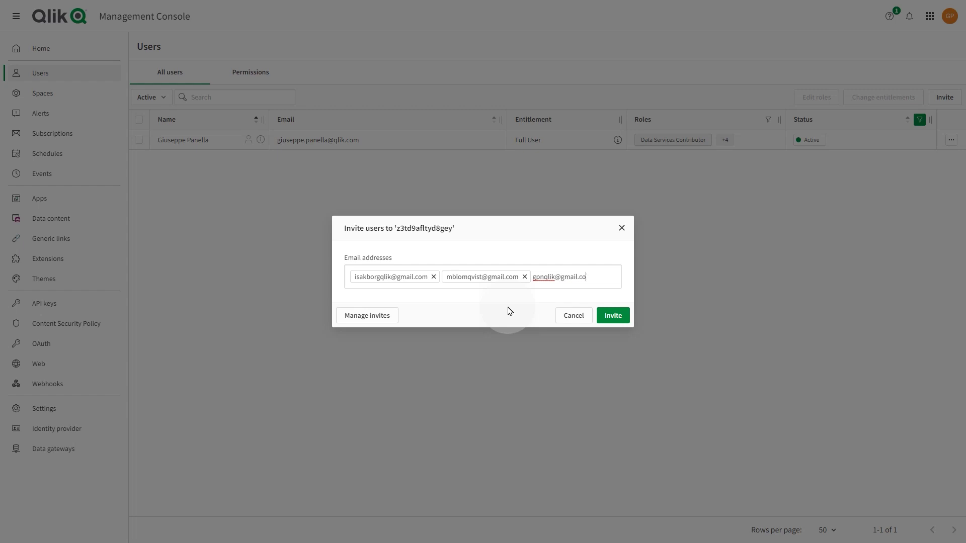
text(m)
key(Return)
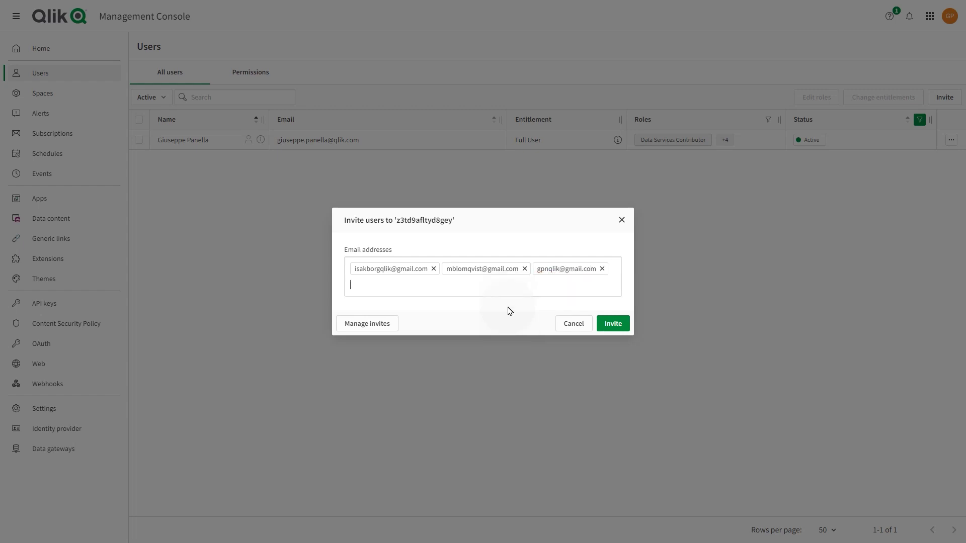
click(617, 326)
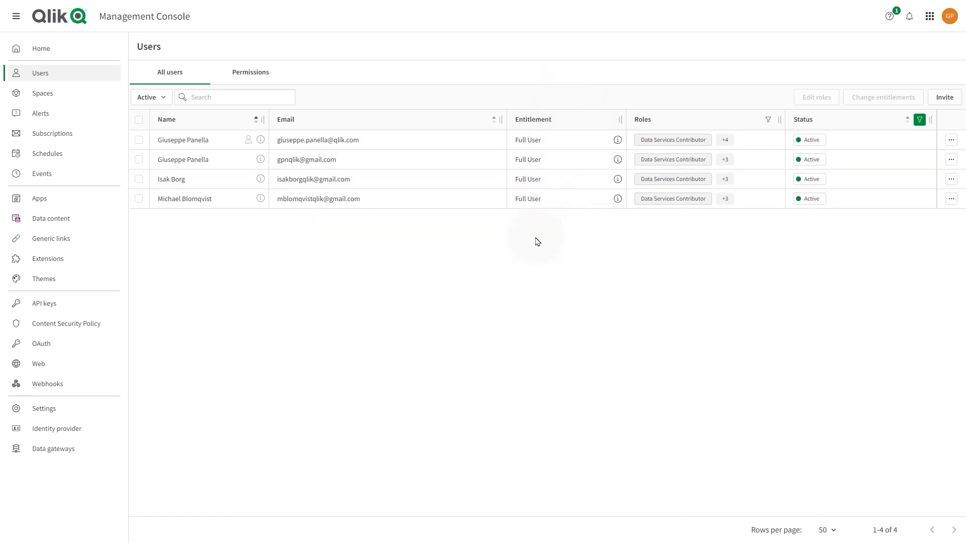
Add the Data Space Creator role to the original user's account.
click(951, 140)
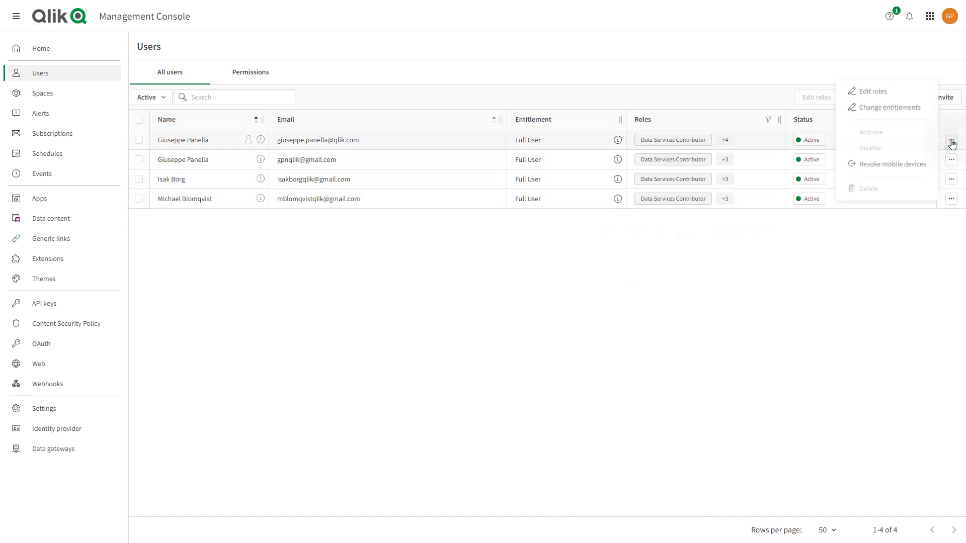
click(882, 91)
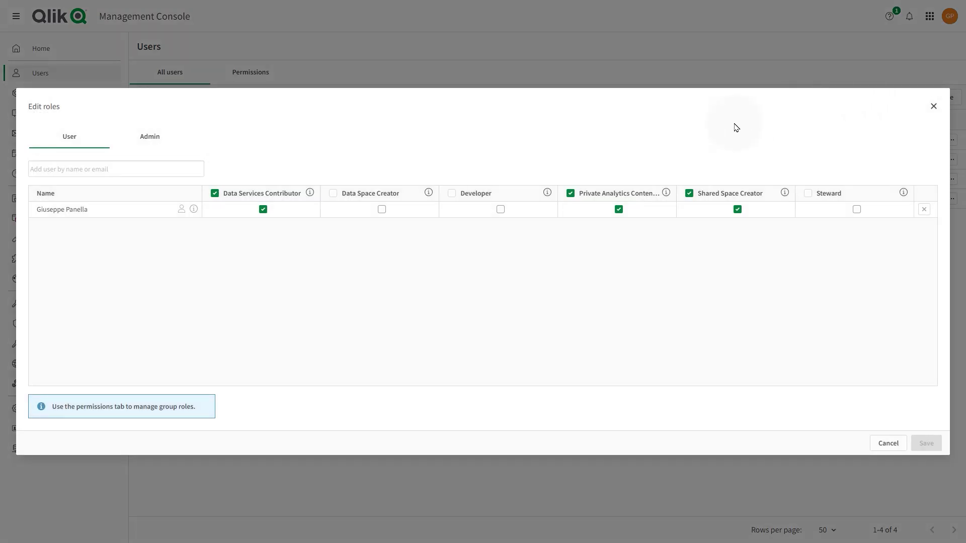
click(333, 195)
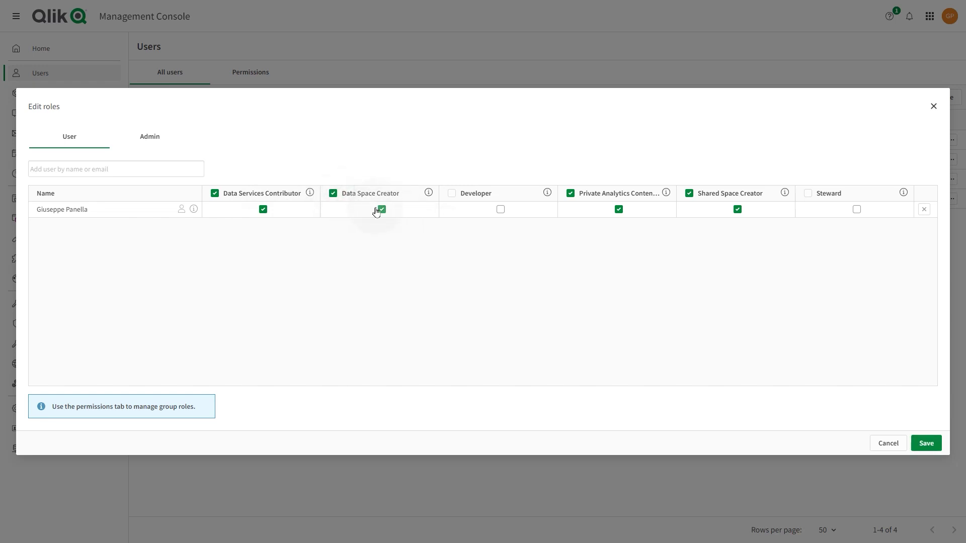
click(808, 194)
click(926, 443)
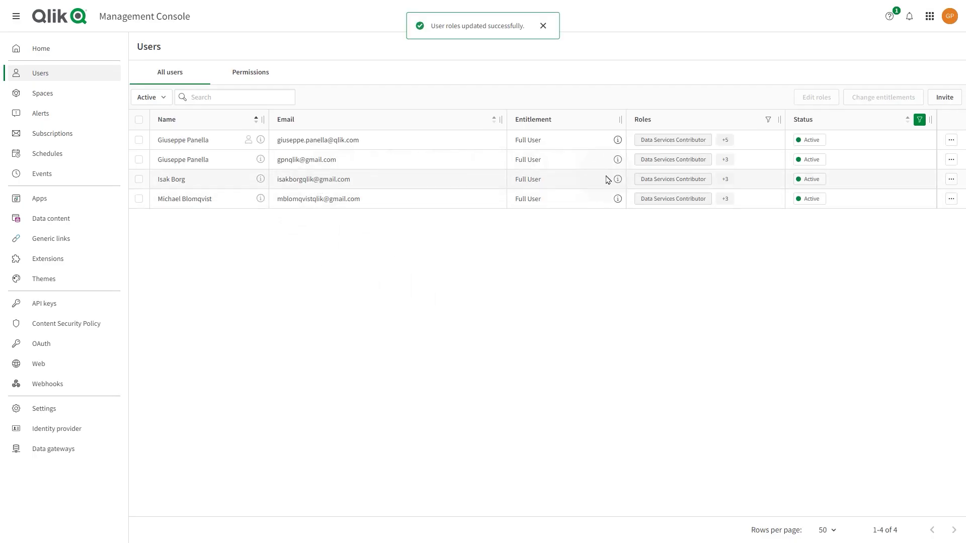
click(950, 183)
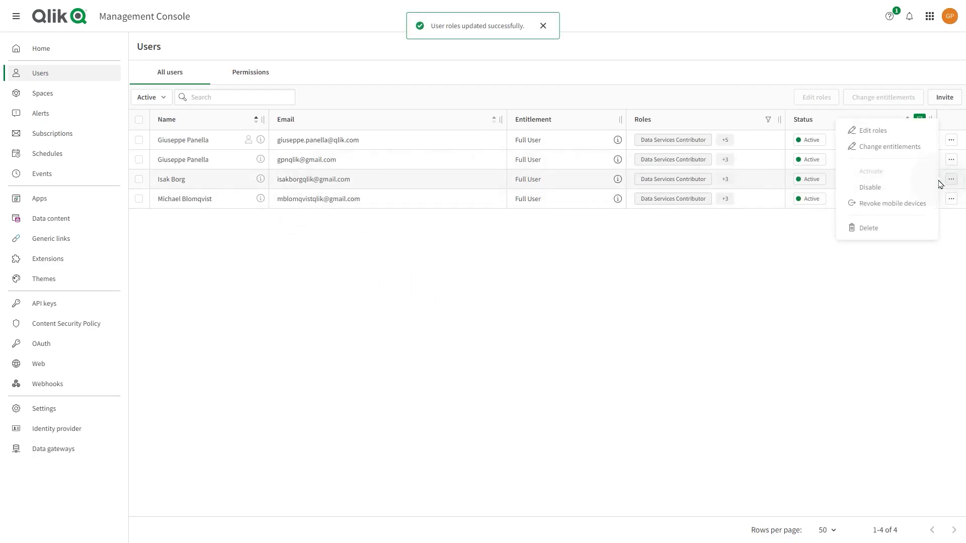
click(890, 134)
click(451, 193)
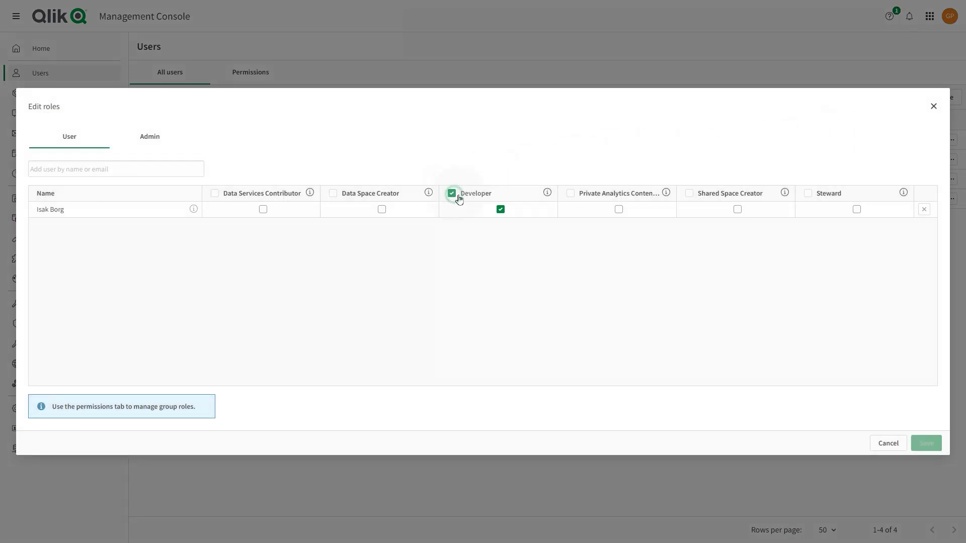
click(688, 193)
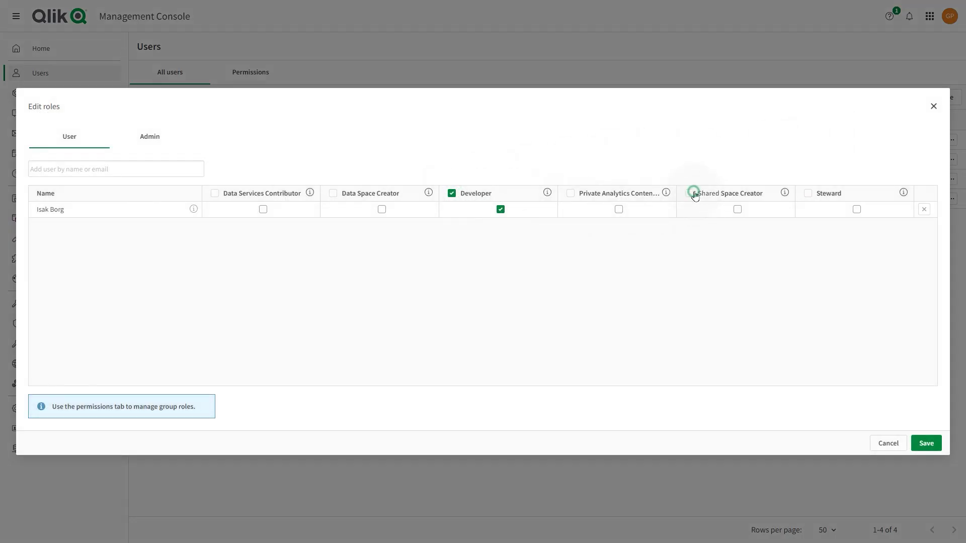
click(925, 444)
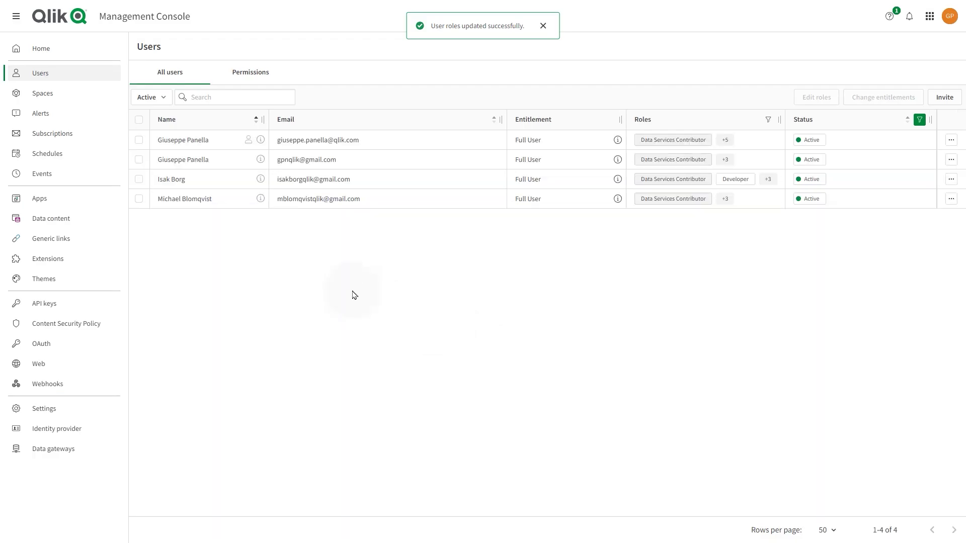
Set Data Admin's auto-assignment to Anyone in the Permissions list.
click(249, 73)
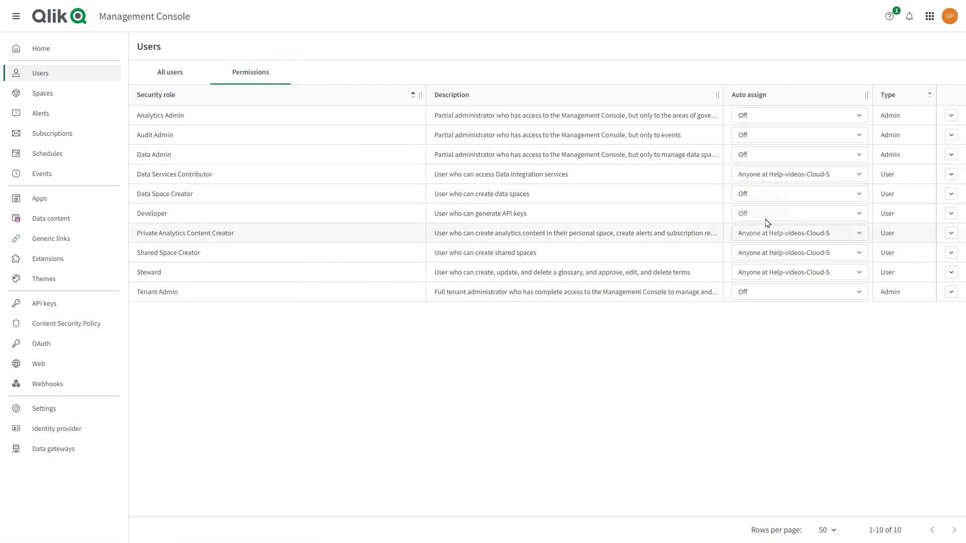
click(770, 158)
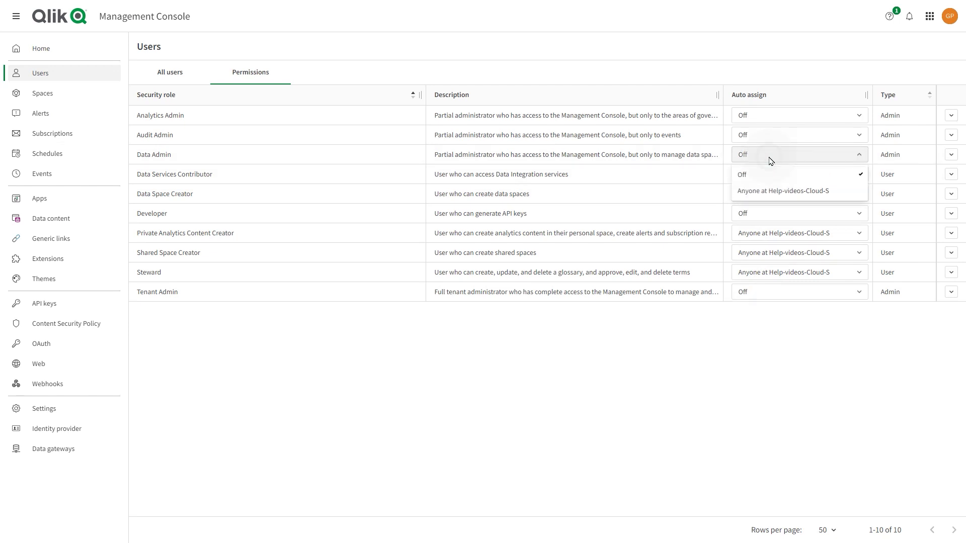
click(783, 192)
click(607, 300)
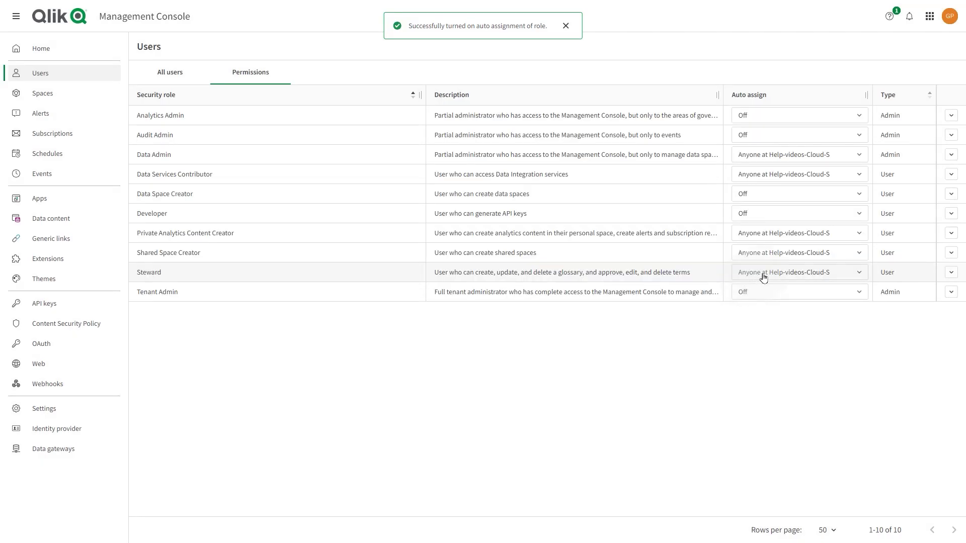
Turn off Steward auto-assignment and expand the Developer role's assignees.
click(762, 277)
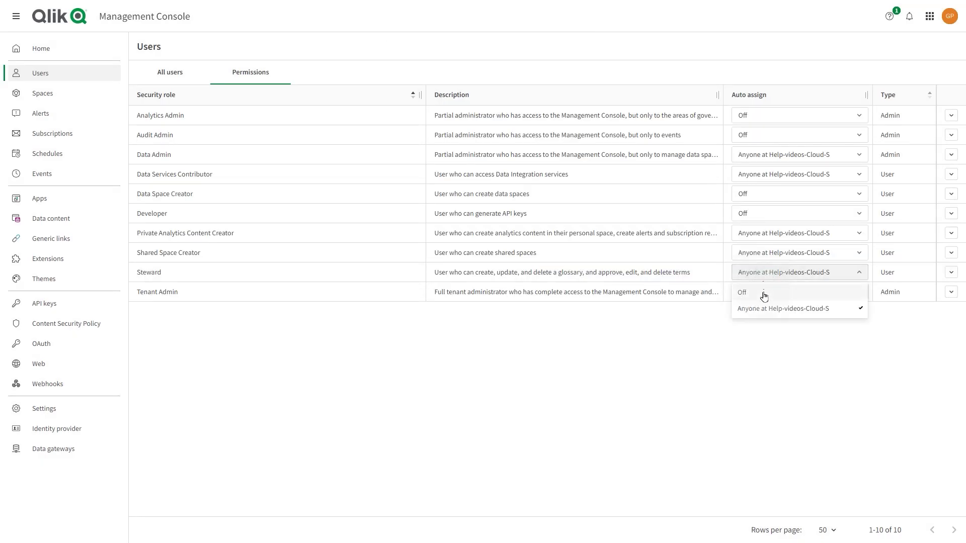
click(764, 293)
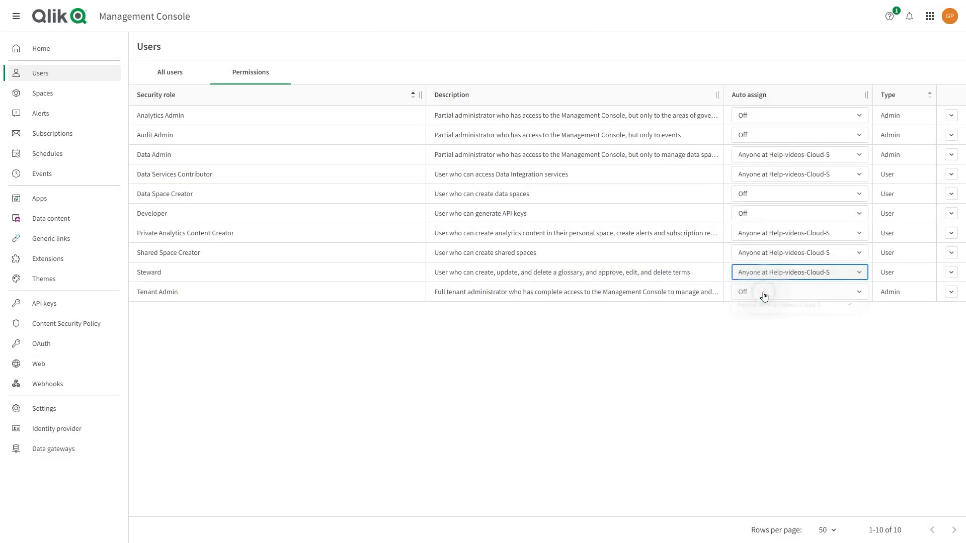
click(951, 214)
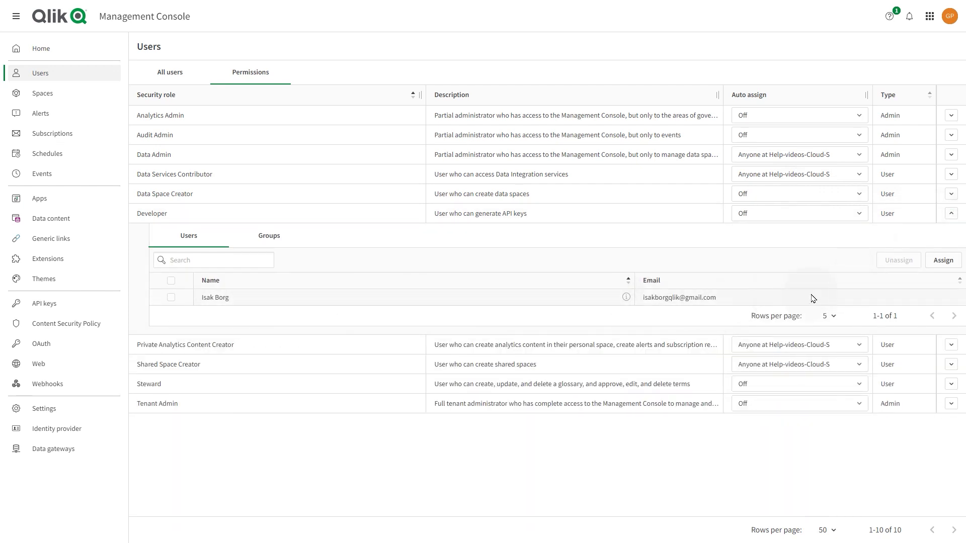
click(935, 261)
click(446, 167)
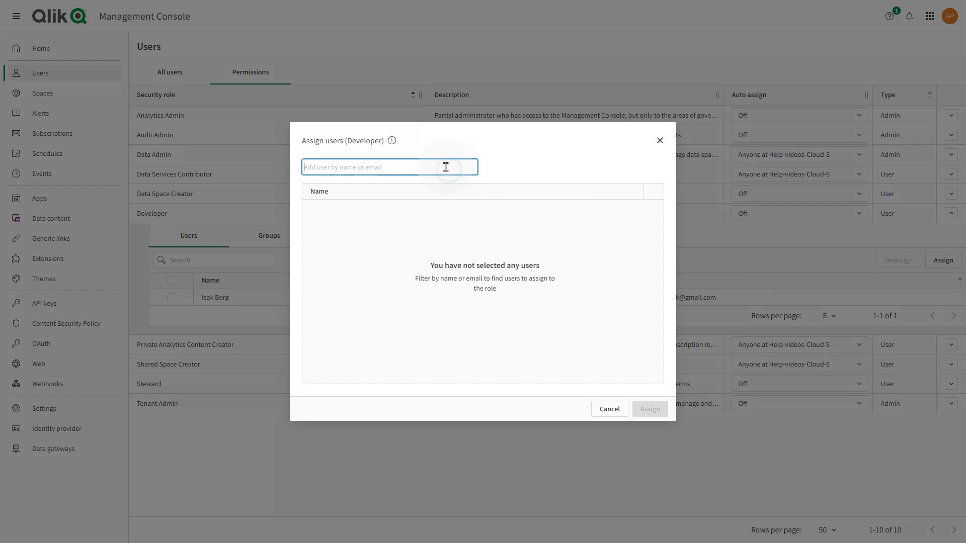
text(m)
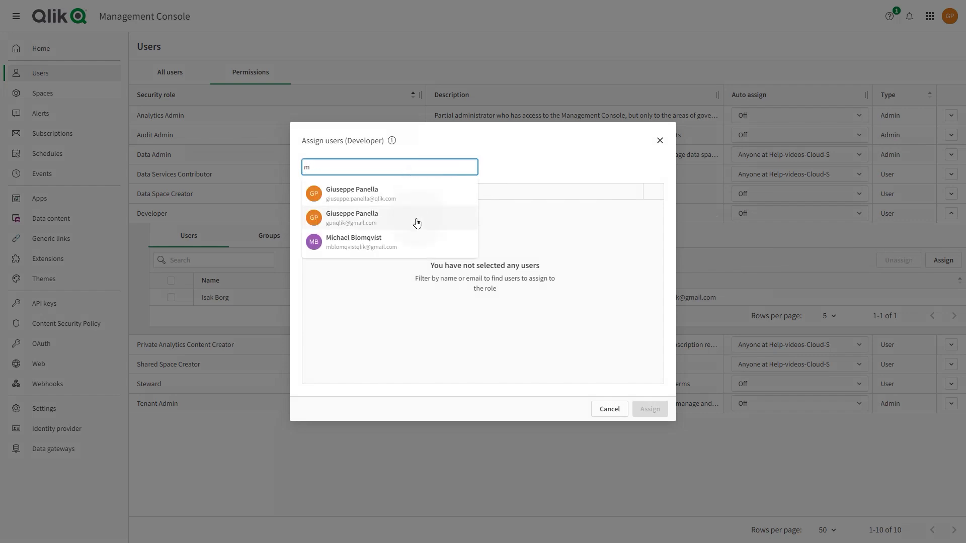
click(411, 241)
click(656, 412)
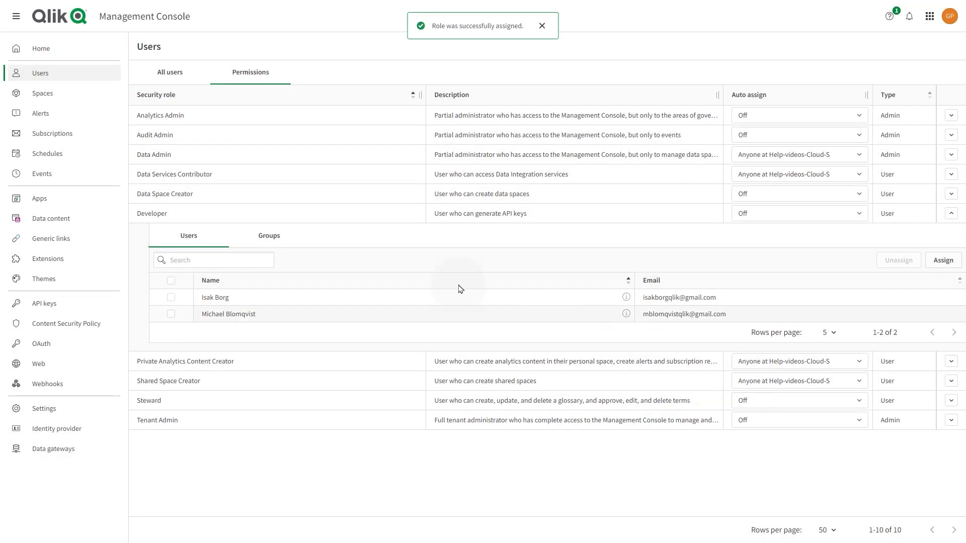
Review group assignment for the Developer role, then cancel without adding groups.
click(269, 235)
click(557, 364)
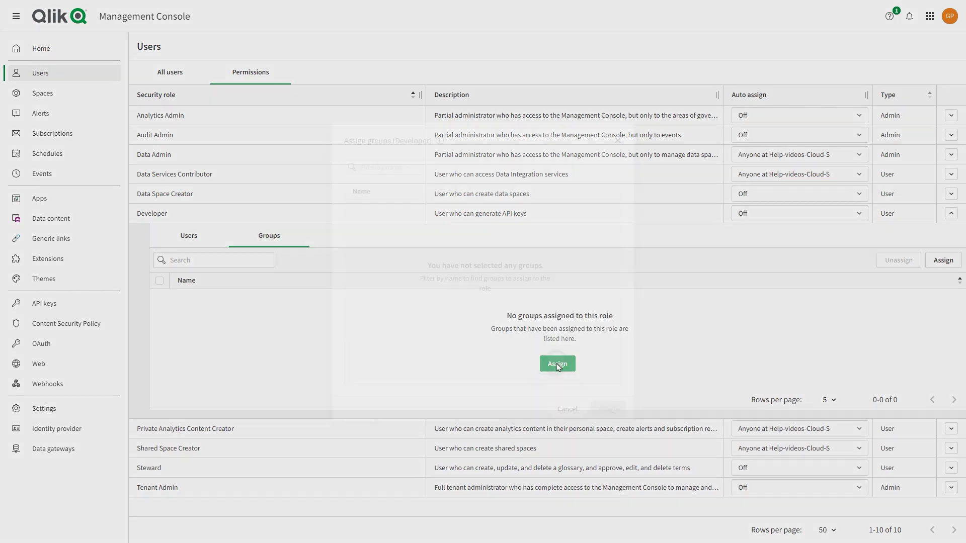
click(399, 167)
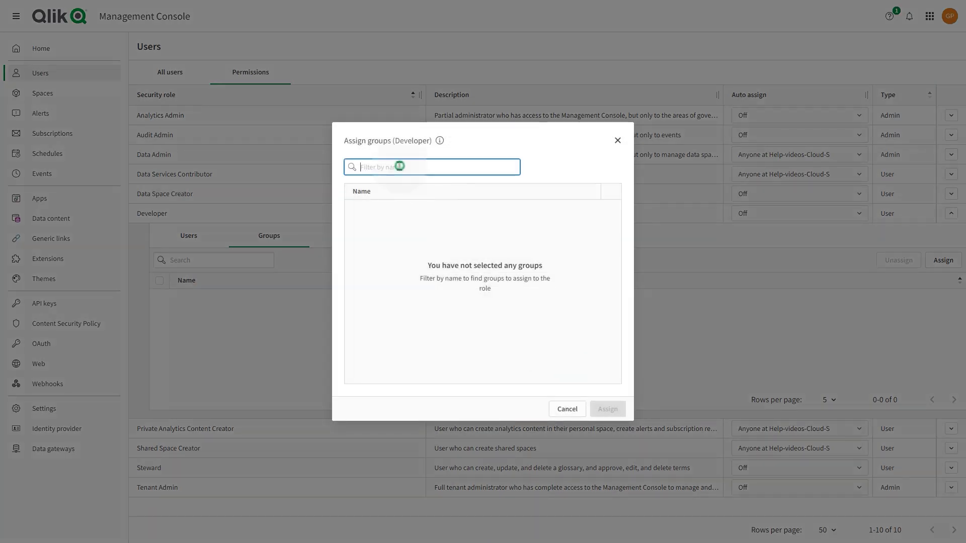
click(616, 142)
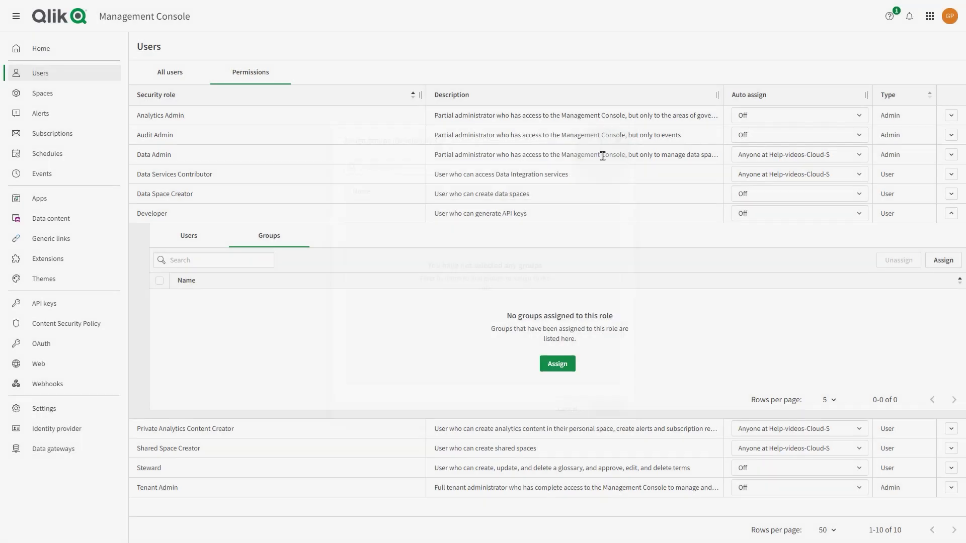
Start a new identity provider configuration, browse Type and Provider options, then discard it.
click(85, 430)
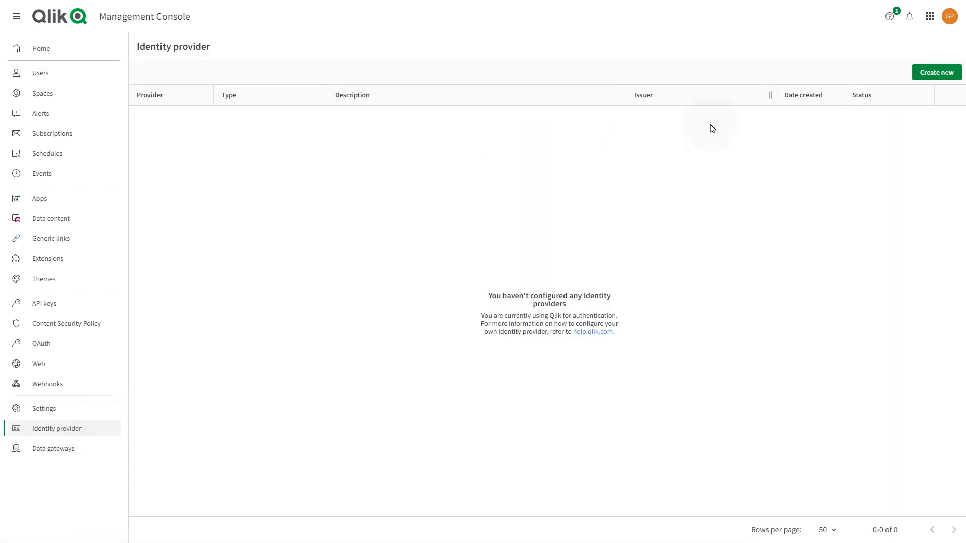
click(936, 73)
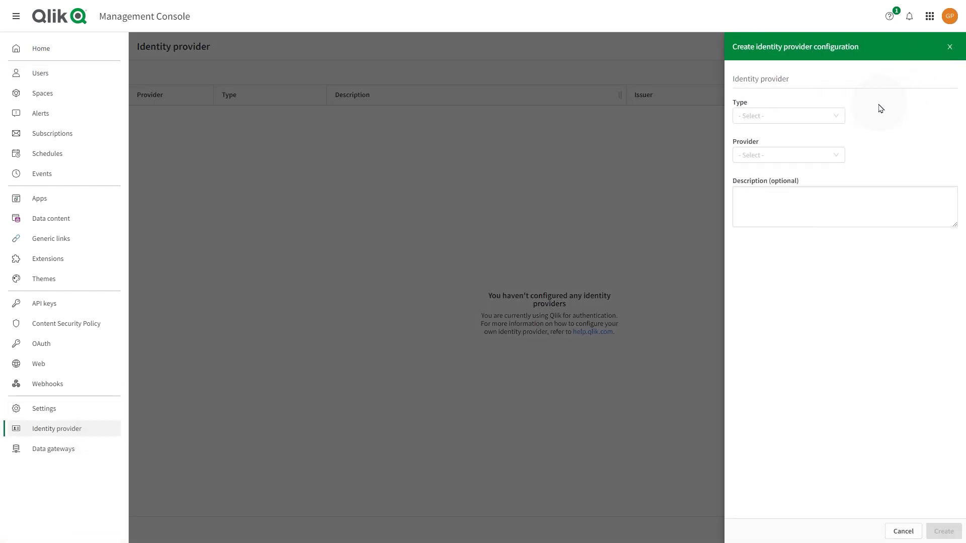
click(821, 119)
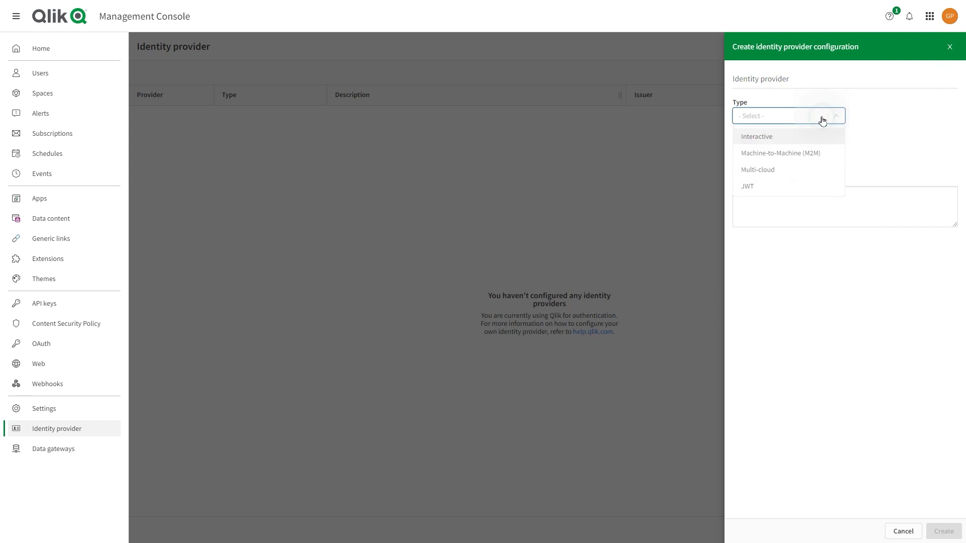
click(854, 178)
click(823, 161)
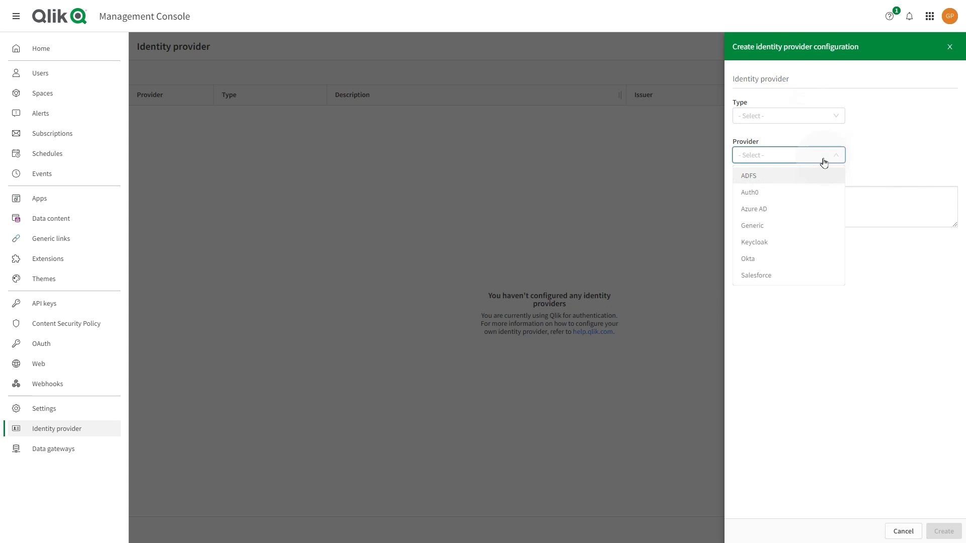
click(791, 305)
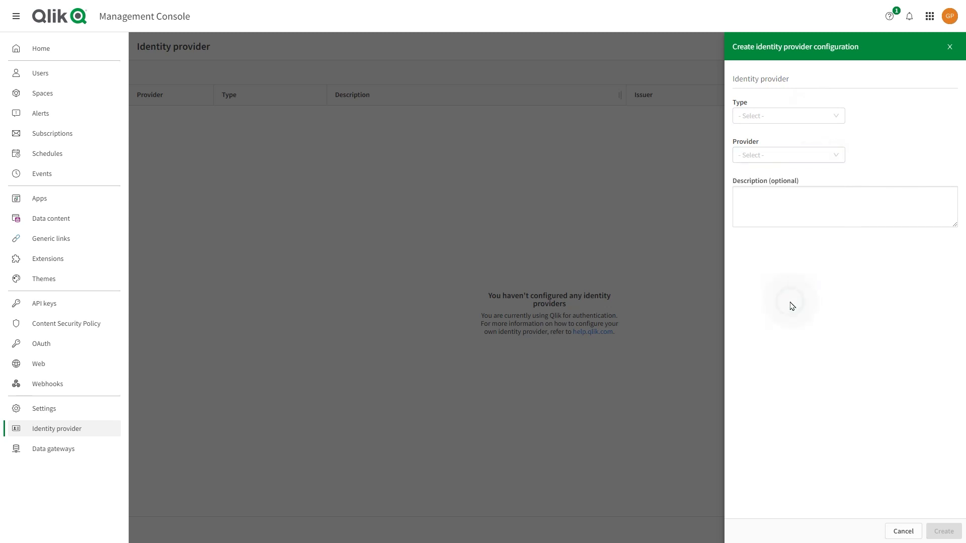
click(887, 531)
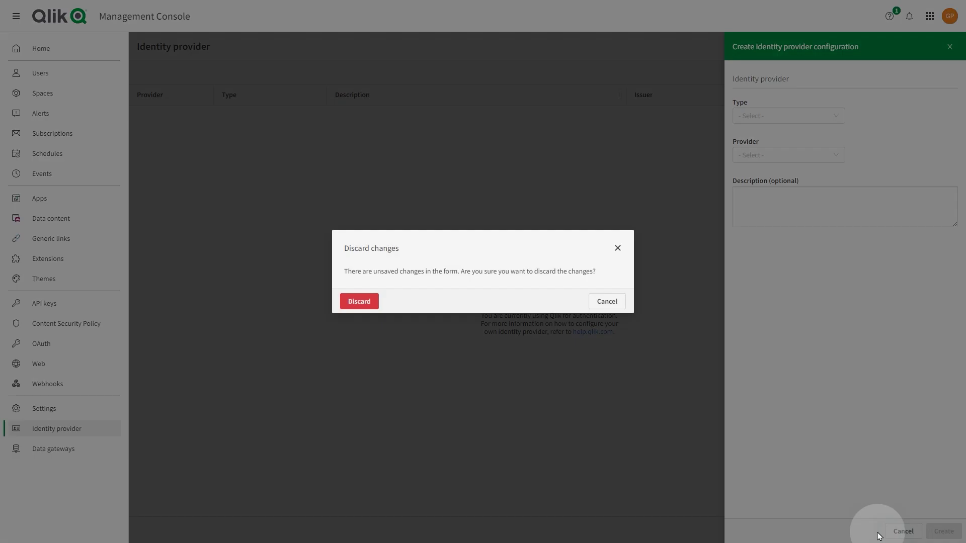
click(351, 301)
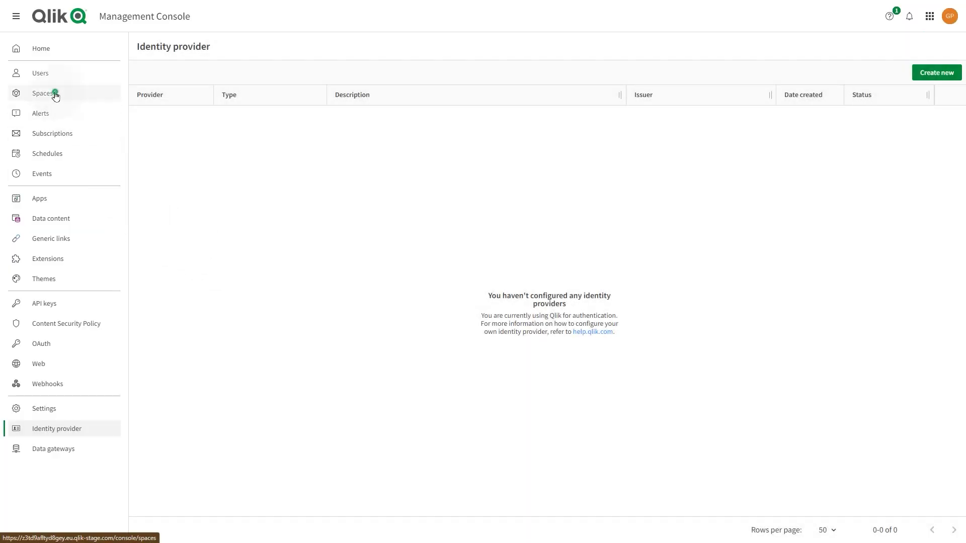
Begin a new Shared-type space named Marketing space from the Spaces page.
click(54, 93)
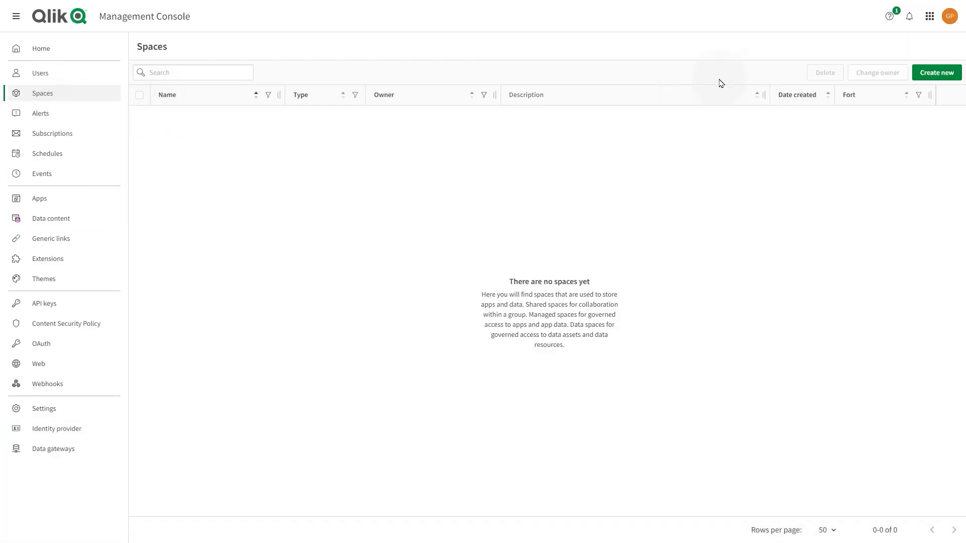
click(940, 72)
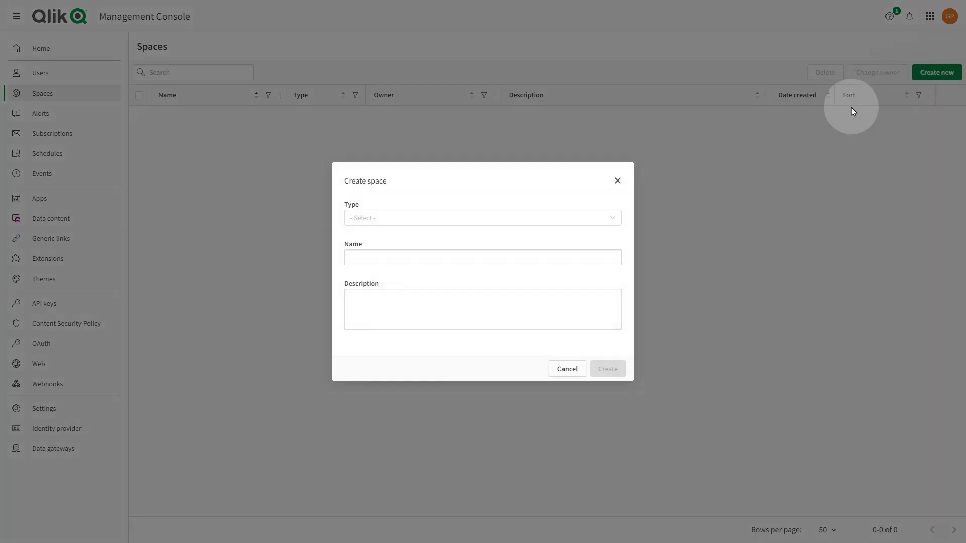
click(533, 218)
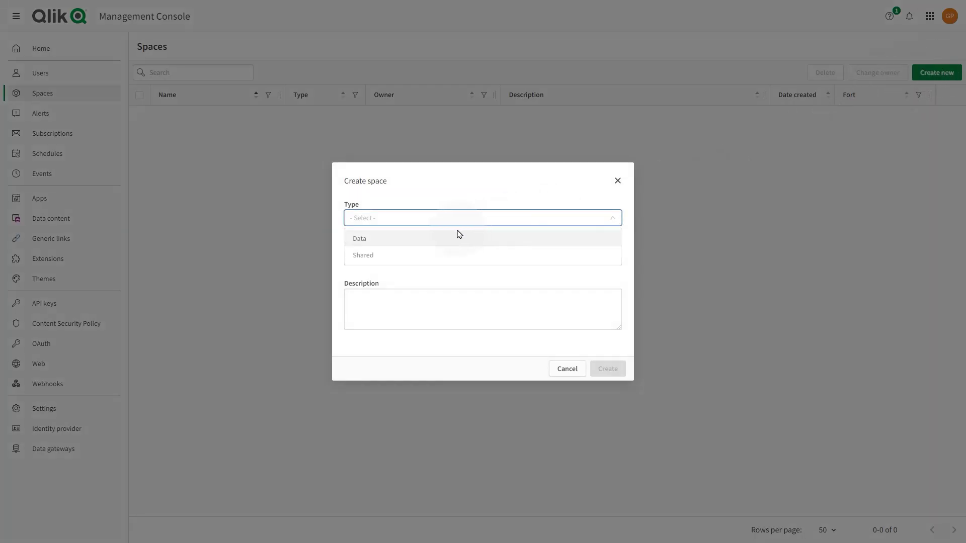
click(398, 255)
click(389, 257)
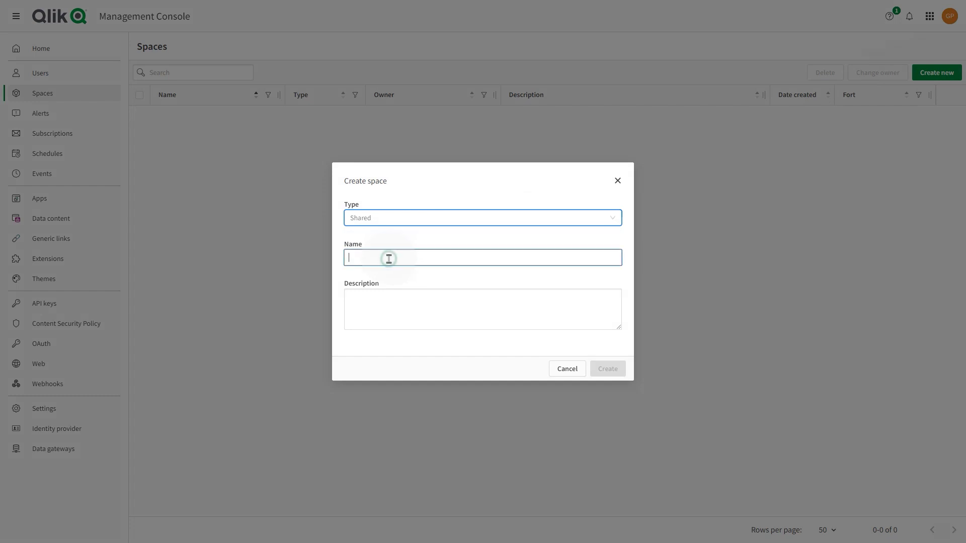
text(Marketing spac)
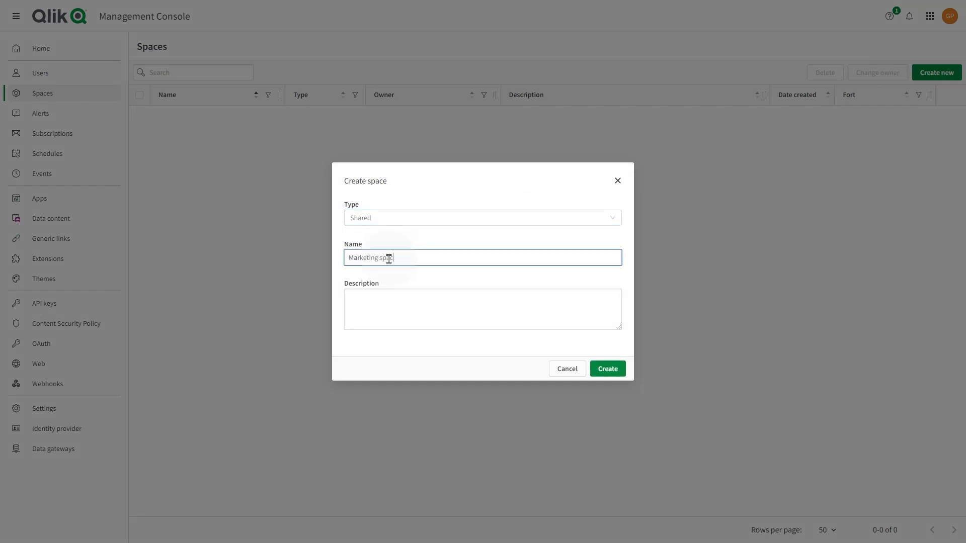
text(e)
Create Marketing space, then create a Data-type space named Data Space.
click(607, 368)
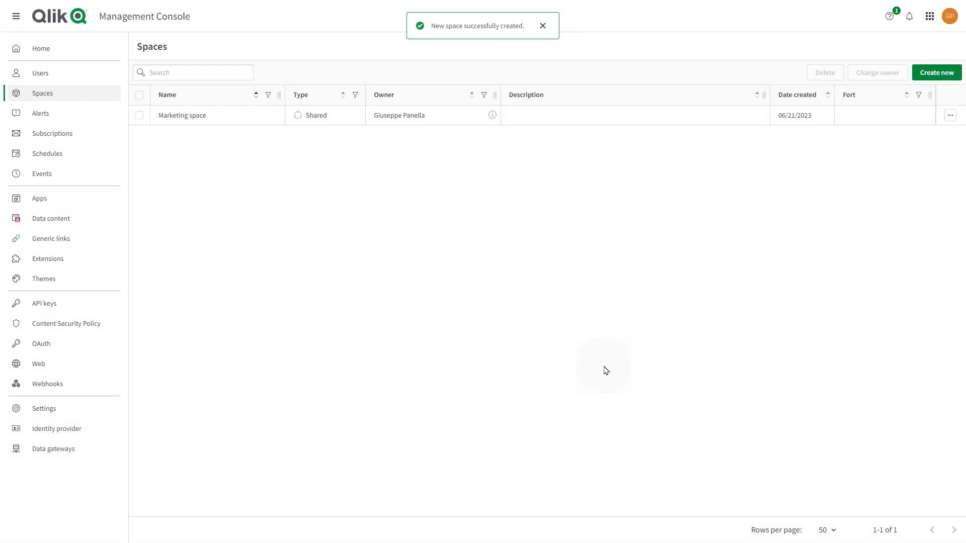
click(939, 79)
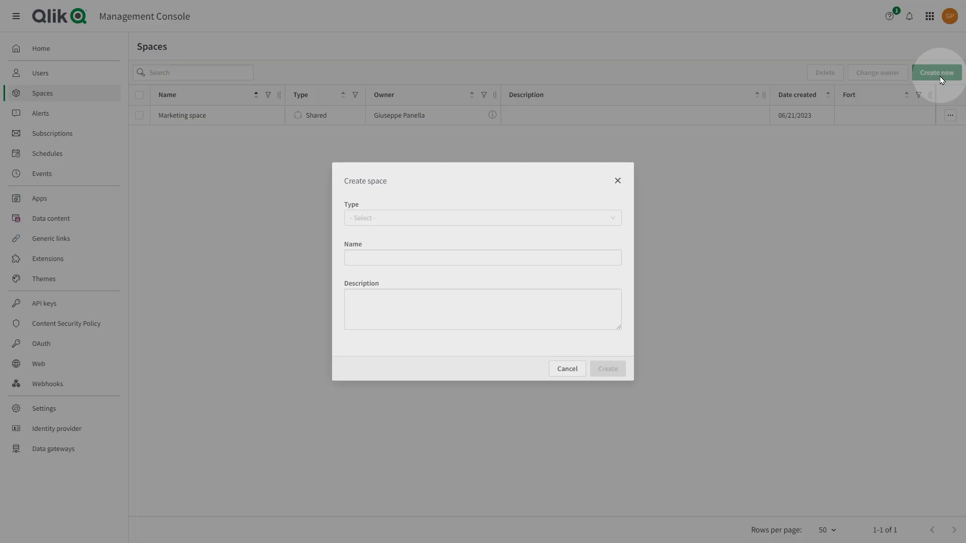
click(566, 218)
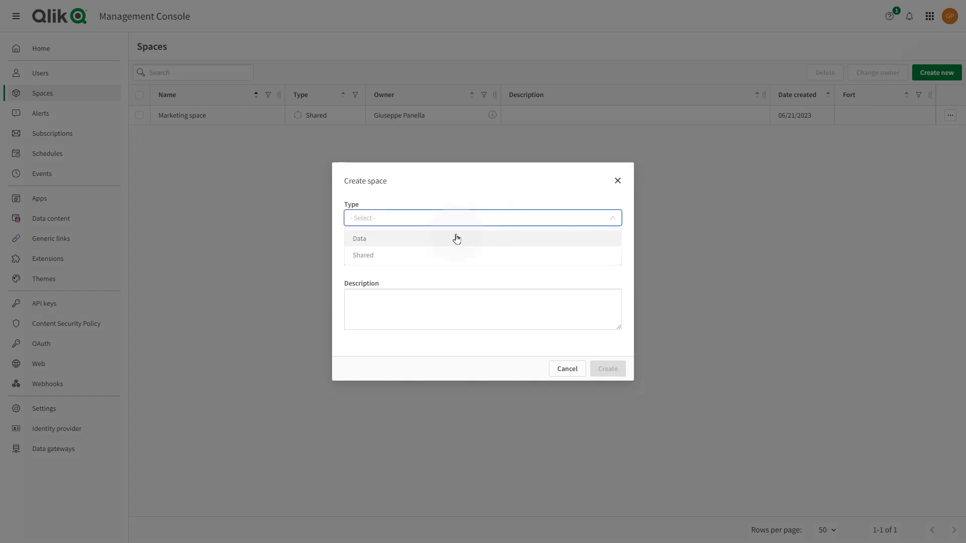
click(442, 242)
click(421, 256)
text(Data Space)
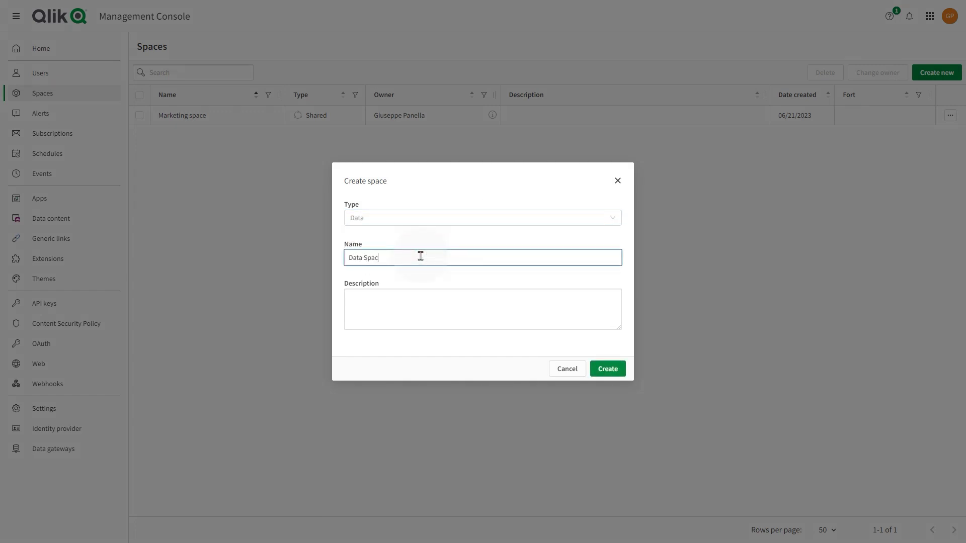
click(608, 368)
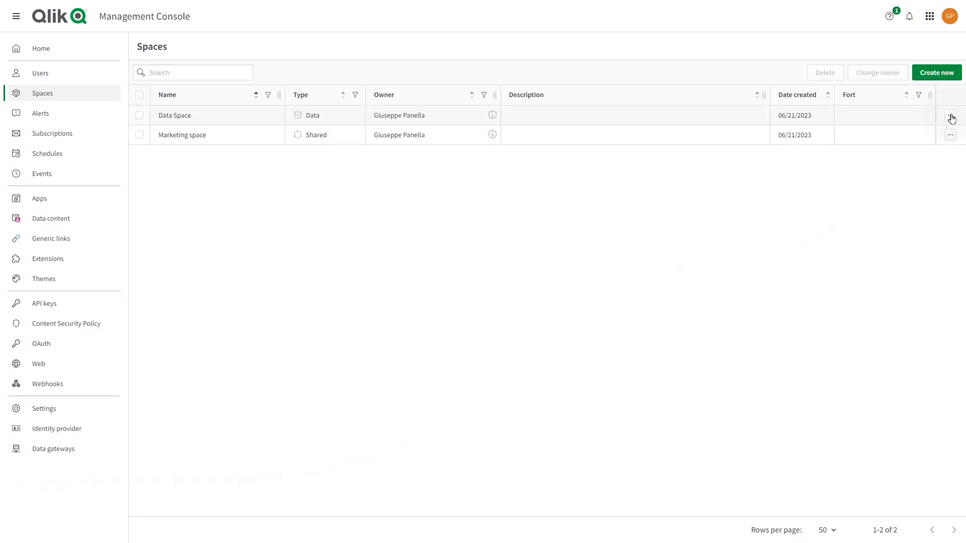
click(950, 115)
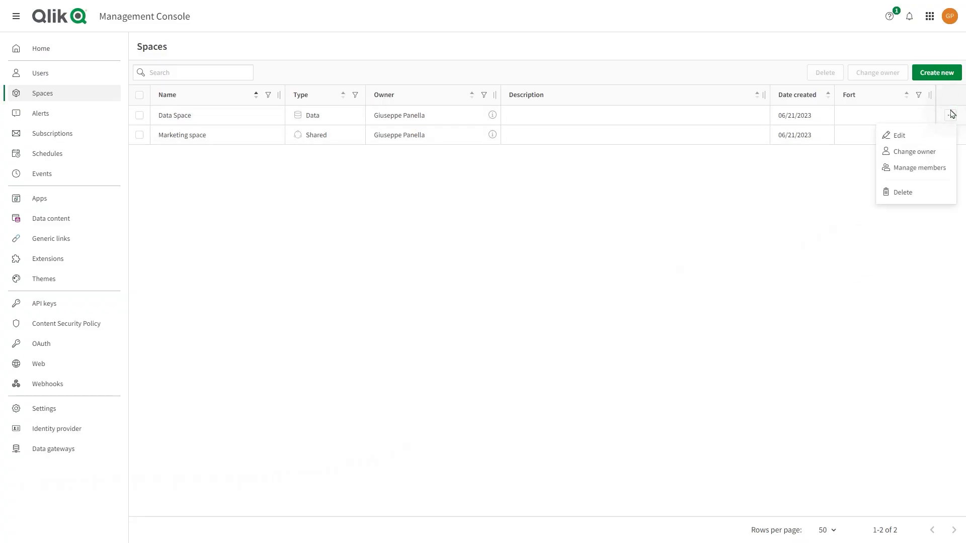
click(925, 154)
click(420, 380)
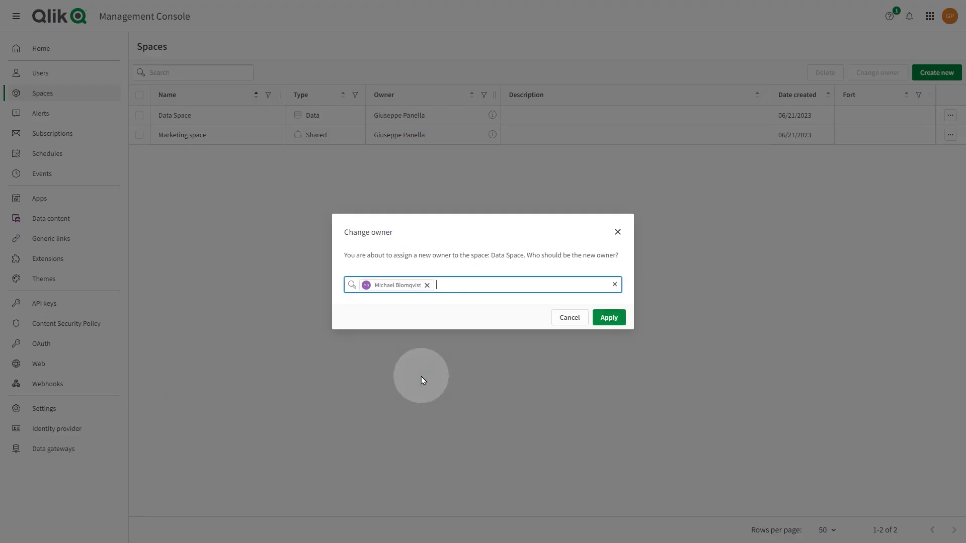
click(601, 320)
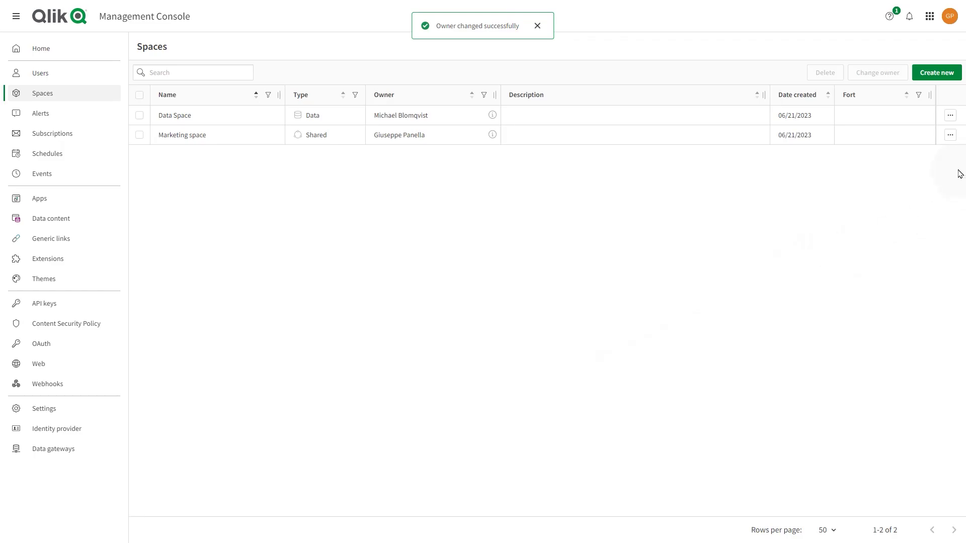
click(949, 135)
click(918, 189)
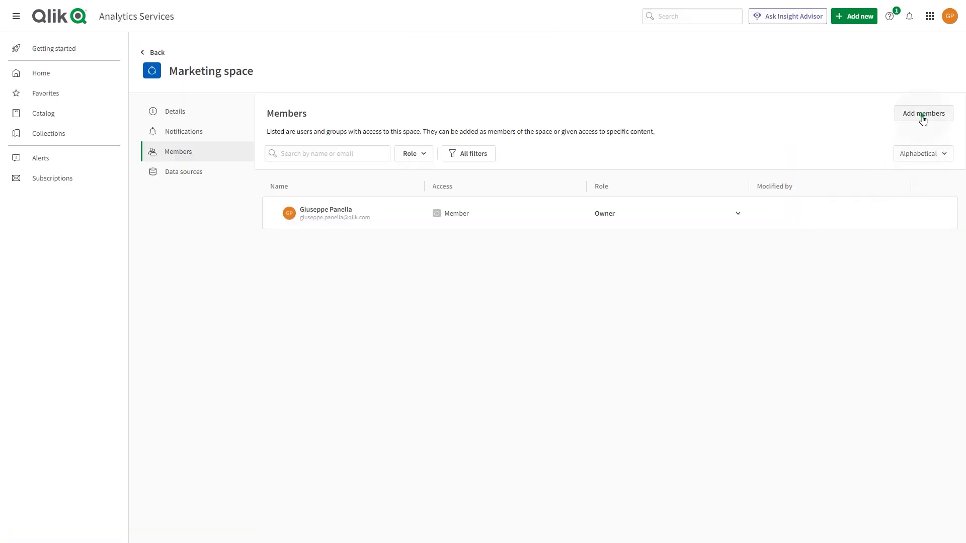
click(920, 116)
click(446, 267)
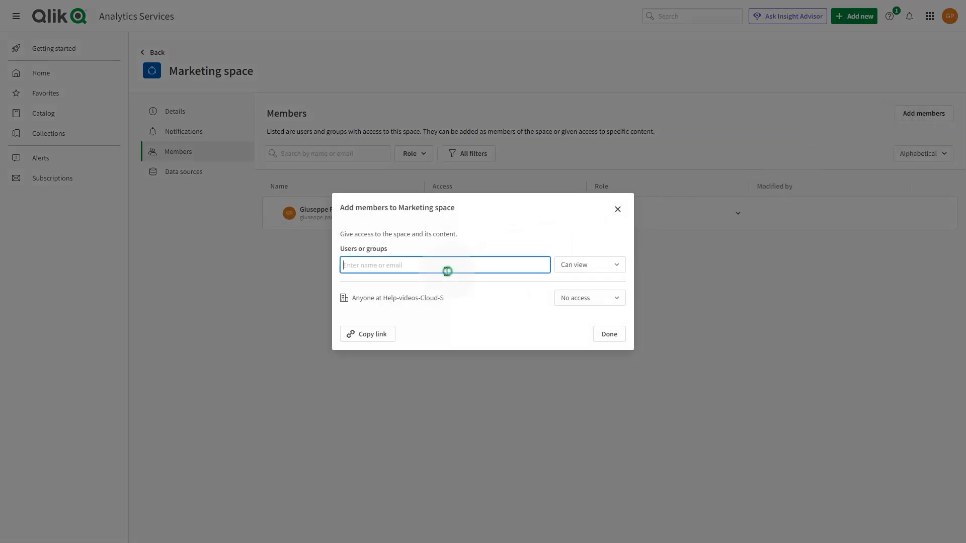
text(Isa)
click(443, 287)
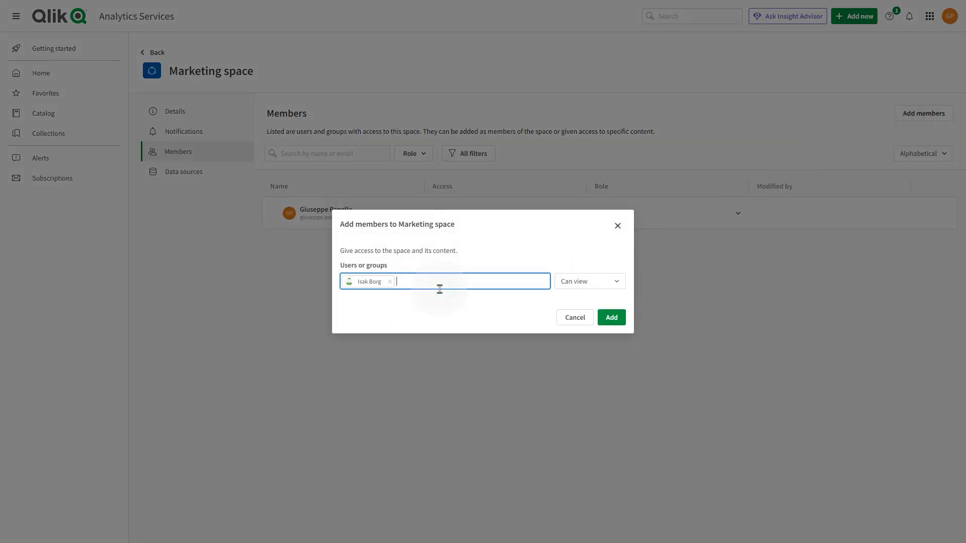
click(581, 282)
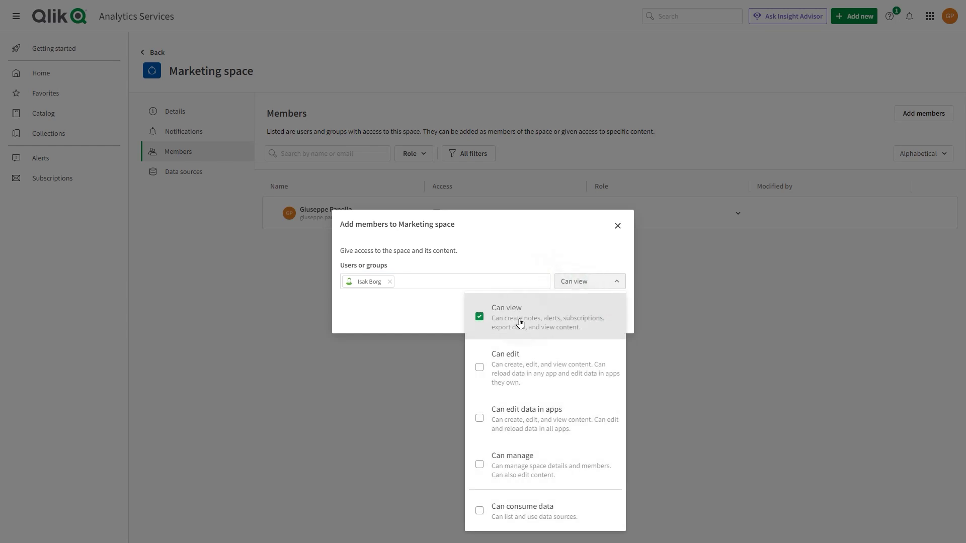
click(479, 365)
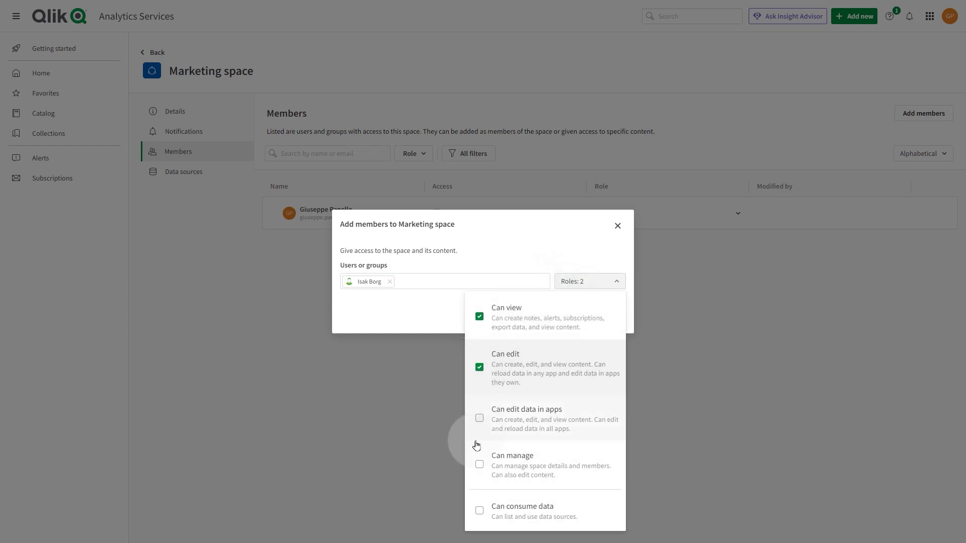
click(480, 464)
click(480, 510)
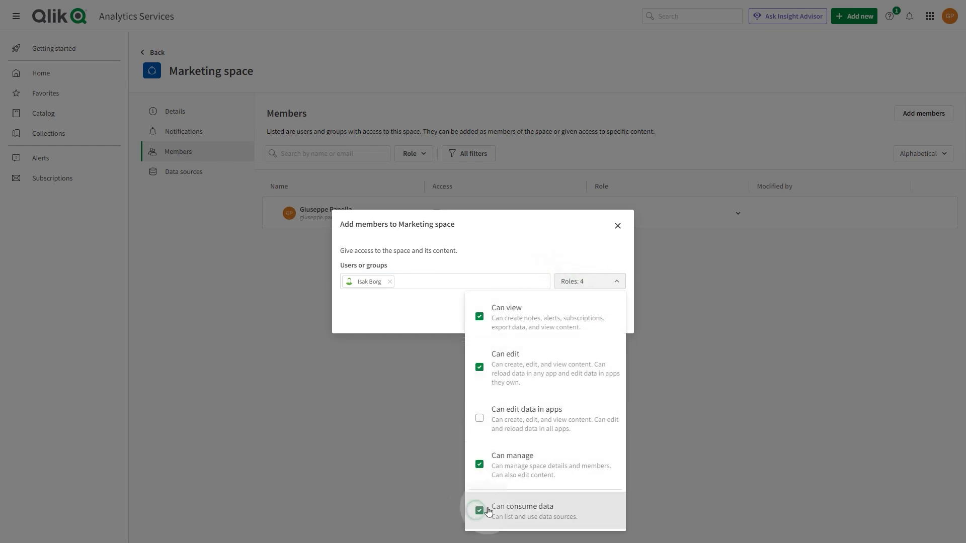
click(657, 413)
click(613, 319)
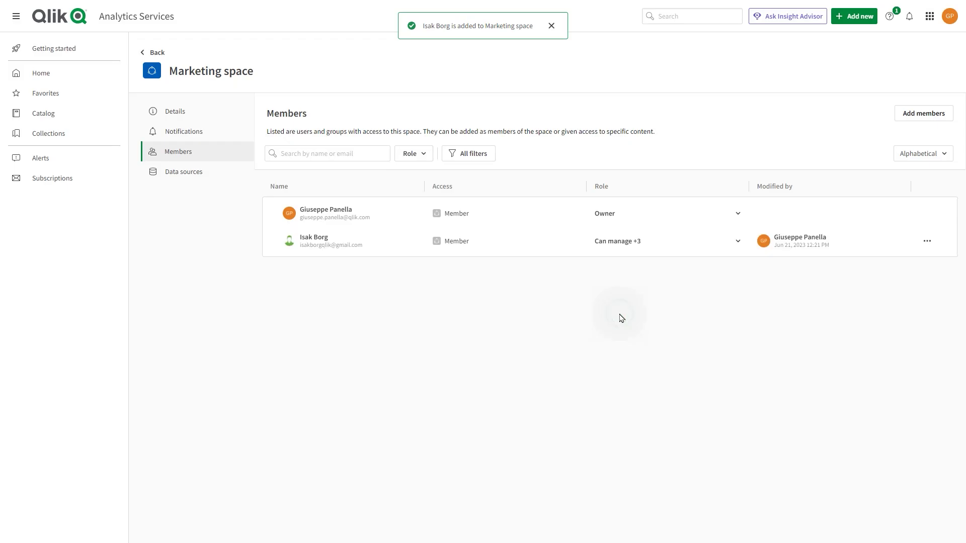
Open the Management Console Alerts page and check MyAlert's actions menu without choosing anything.
click(930, 16)
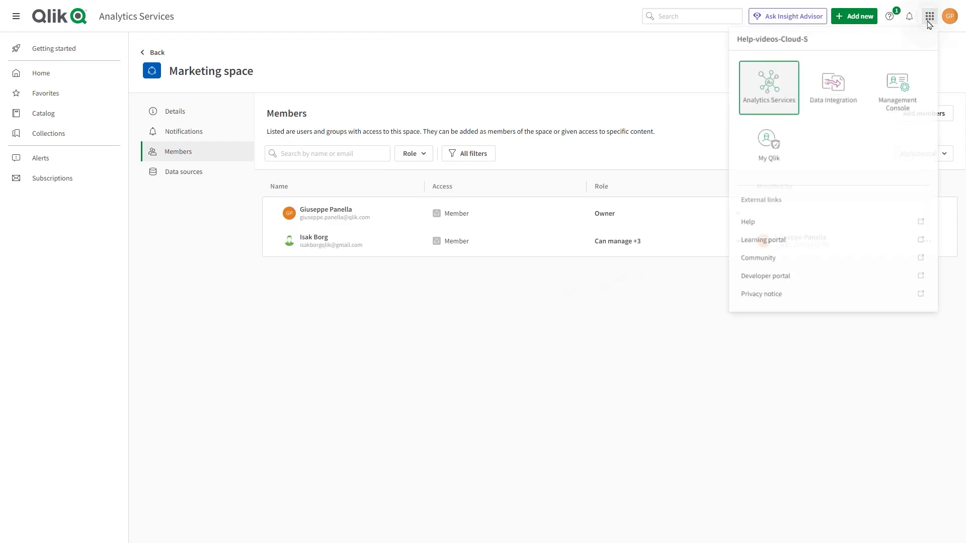
click(897, 87)
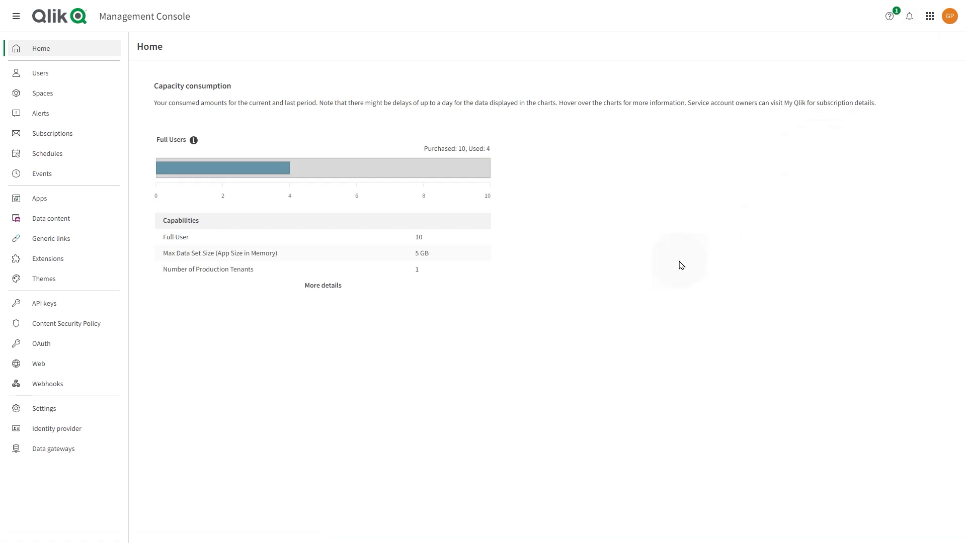
click(68, 113)
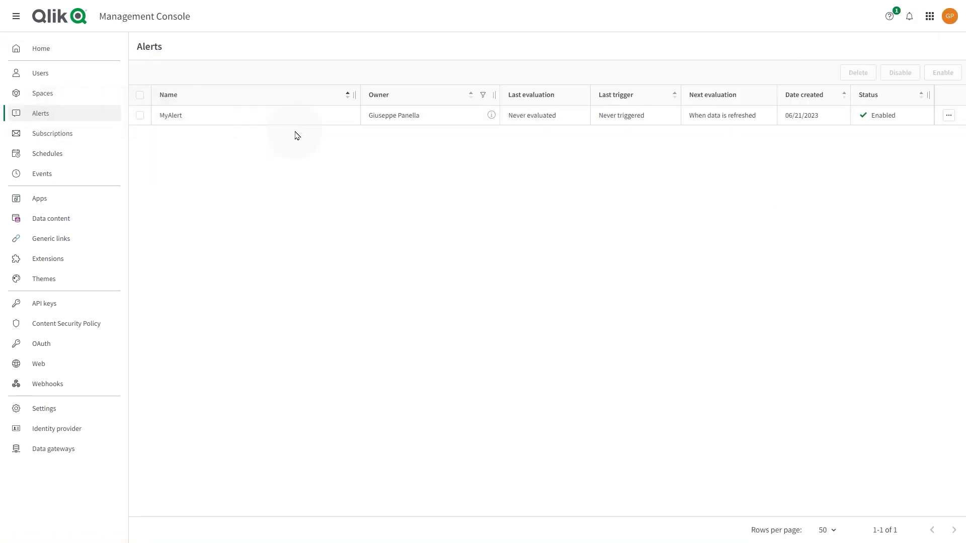
click(946, 117)
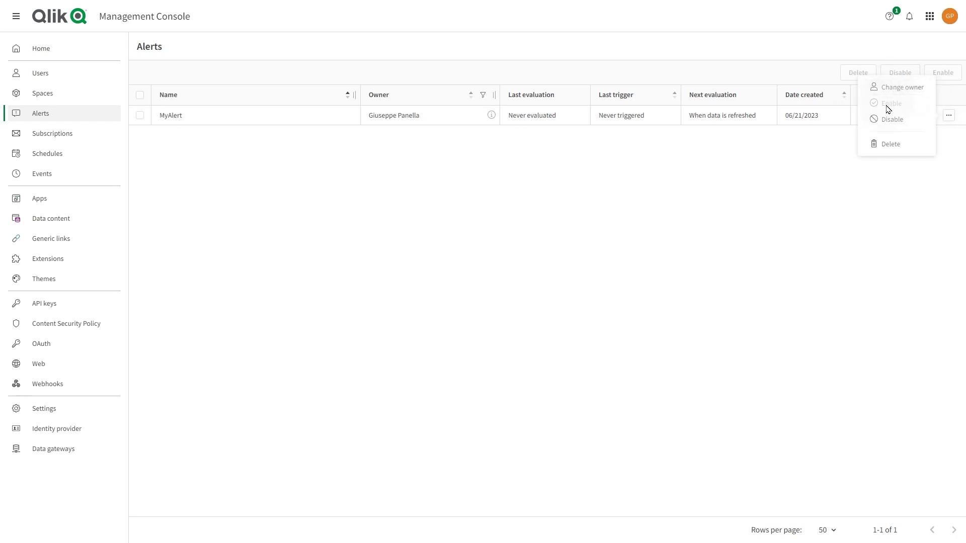
click(891, 163)
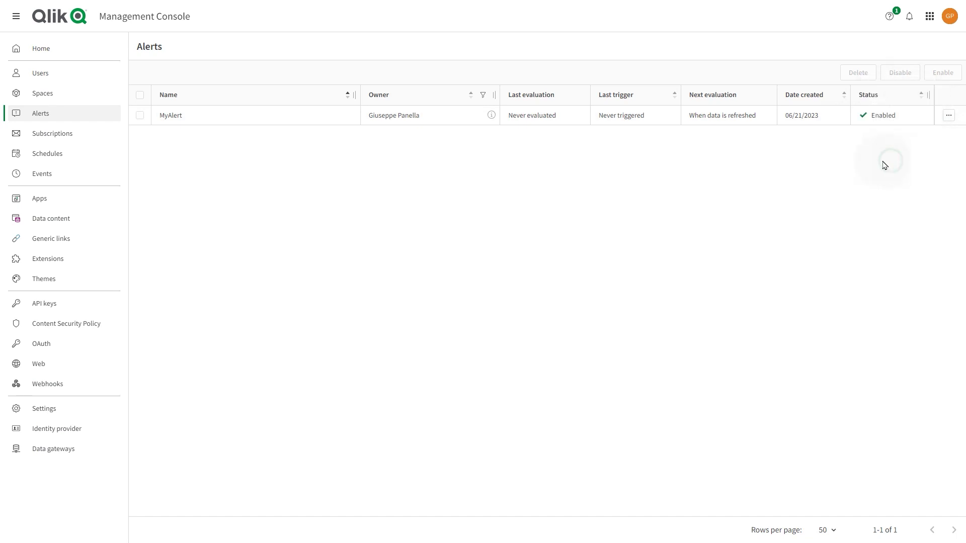
Check the Sales Trend subscription's actions menu on the Subscriptions page without choosing anything.
click(77, 134)
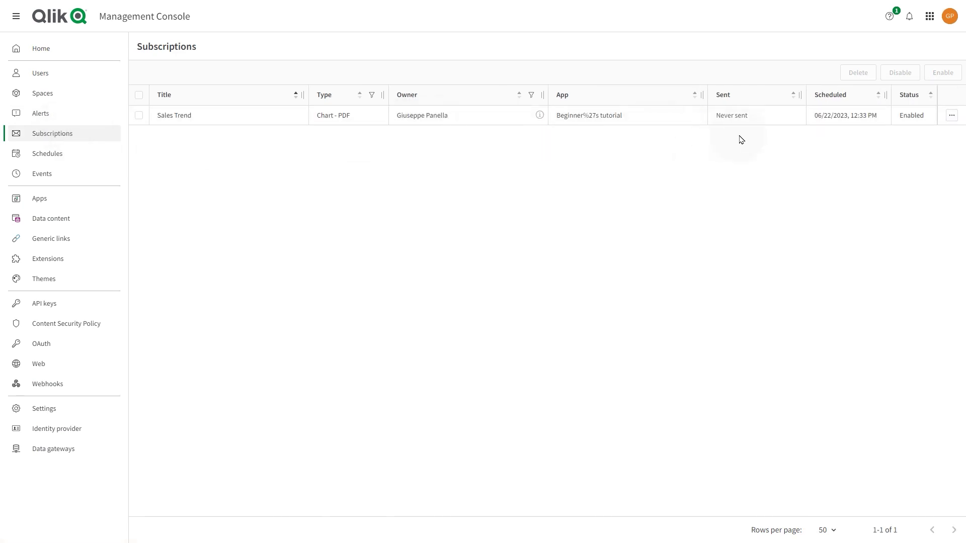
click(951, 115)
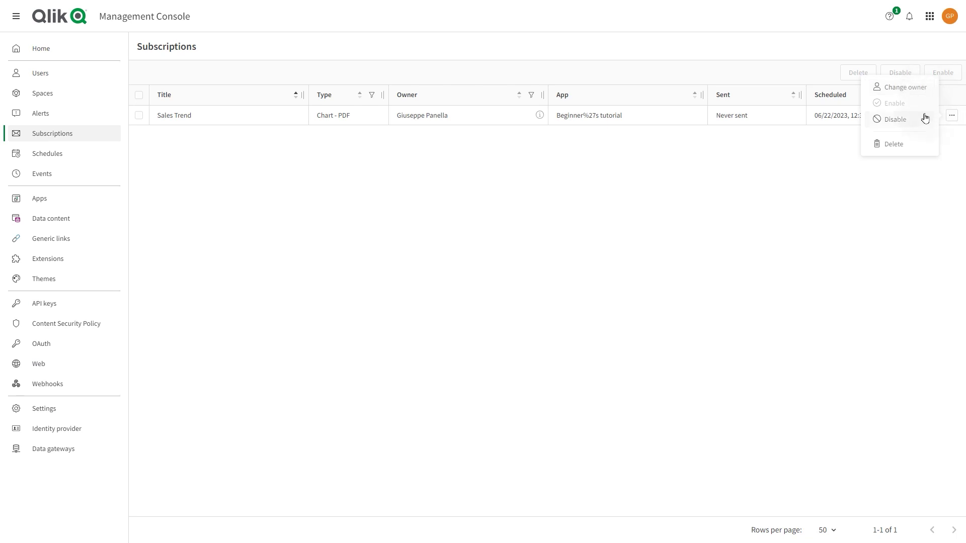
click(925, 188)
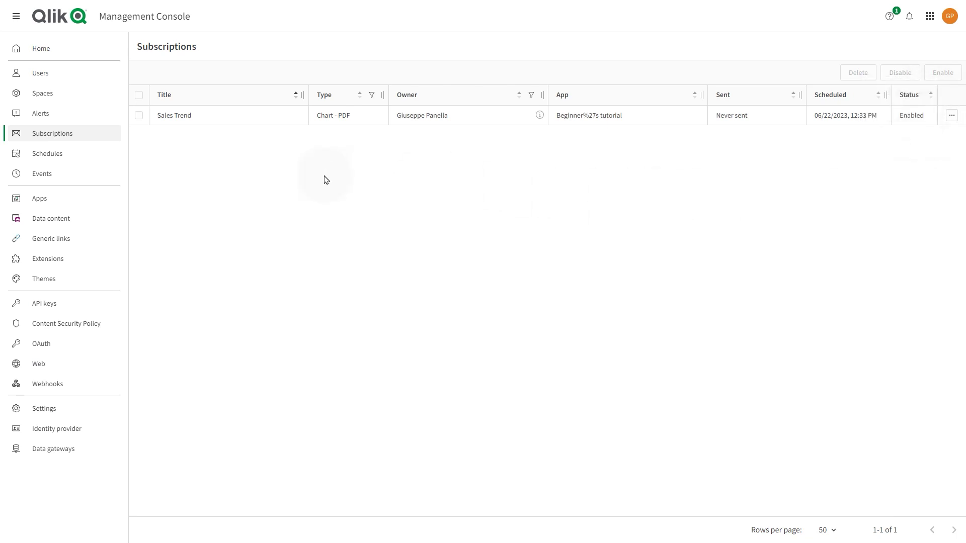
View and close the details of the Beginner's tutorial reload schedule.
click(74, 155)
click(145, 117)
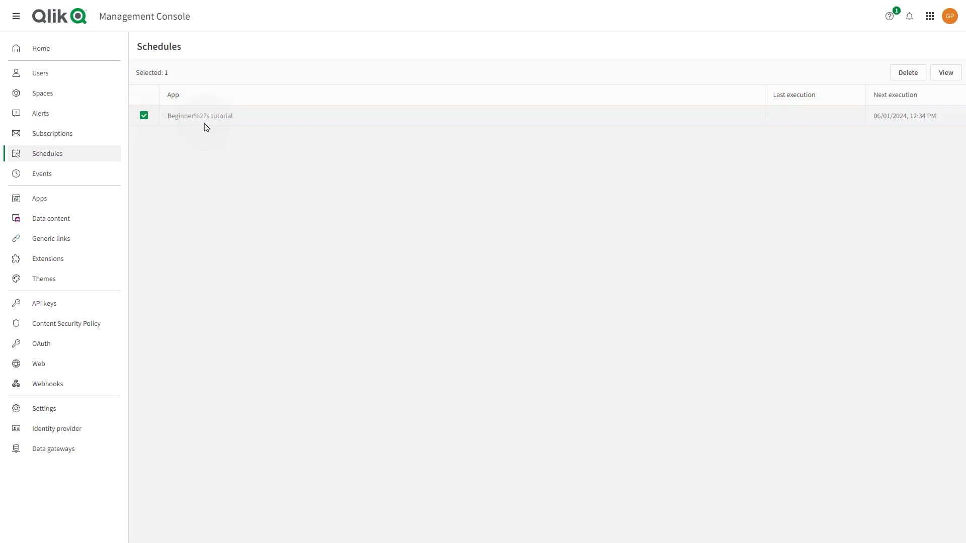
click(943, 74)
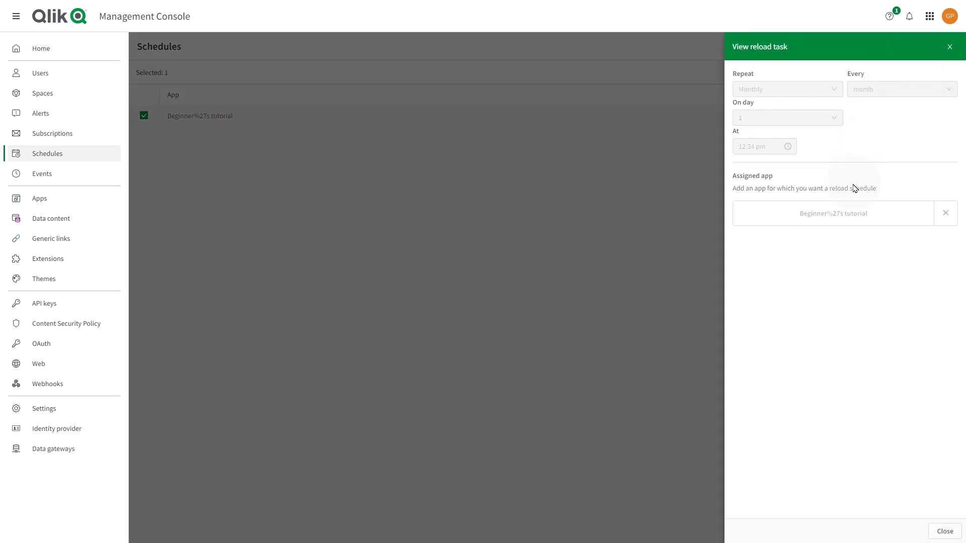
click(949, 47)
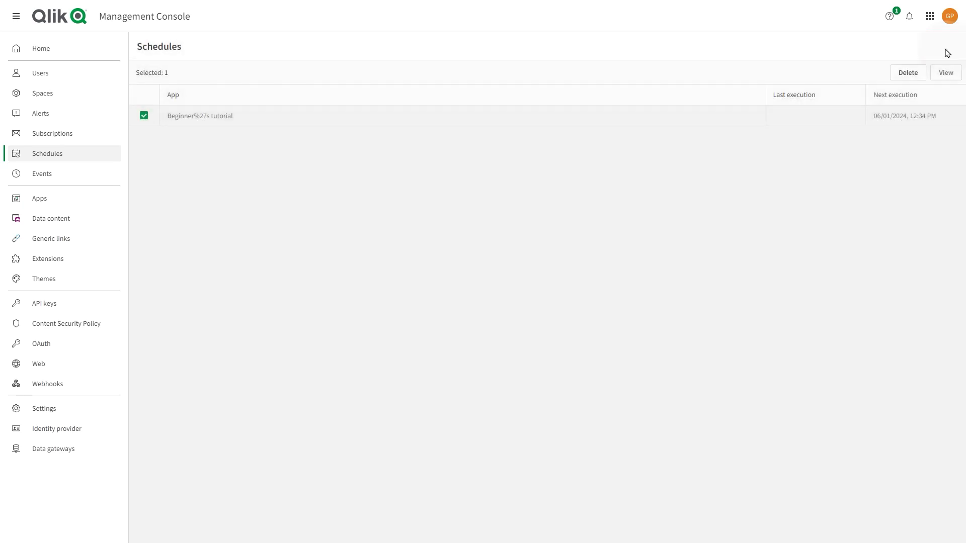
Expand the sharing-task.created event's JSON in Events, then show the tenant's Apps list.
click(77, 178)
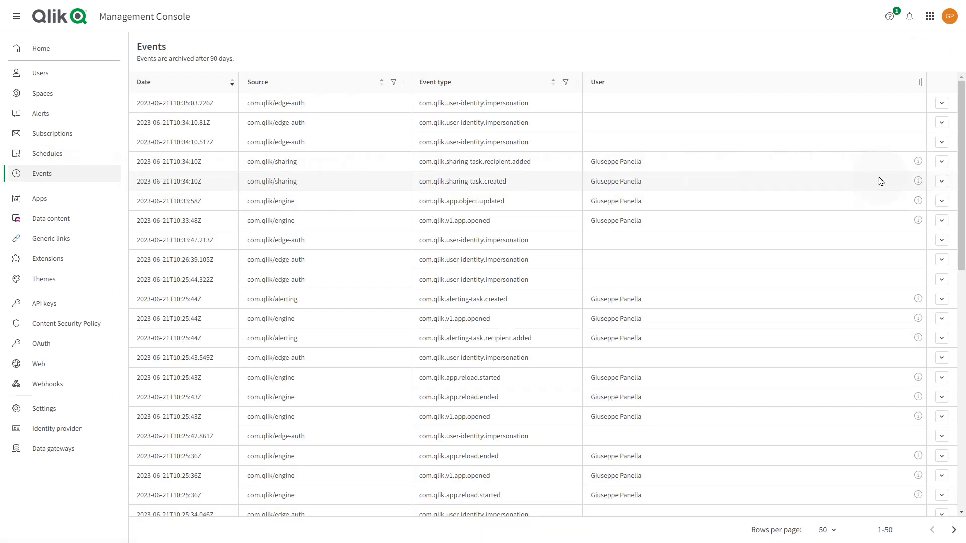
click(940, 181)
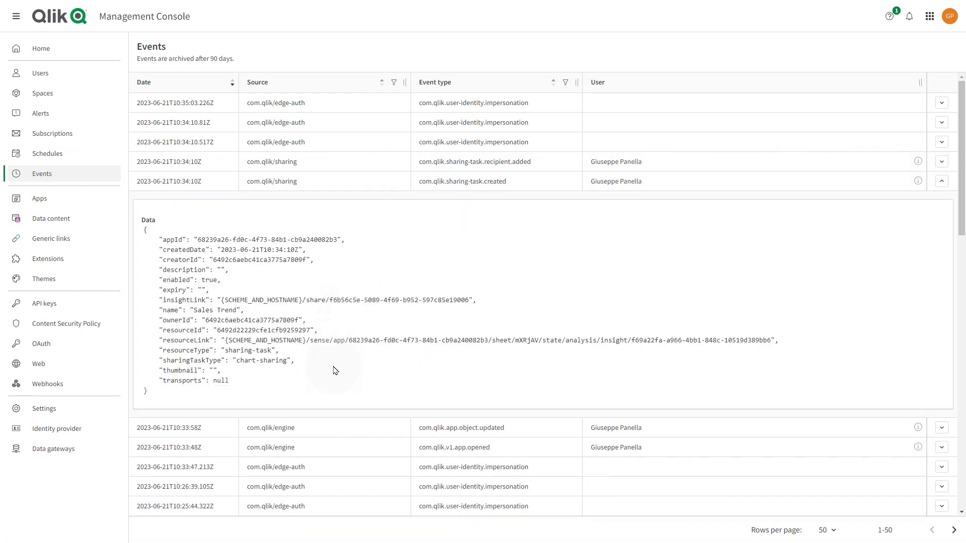
click(53, 201)
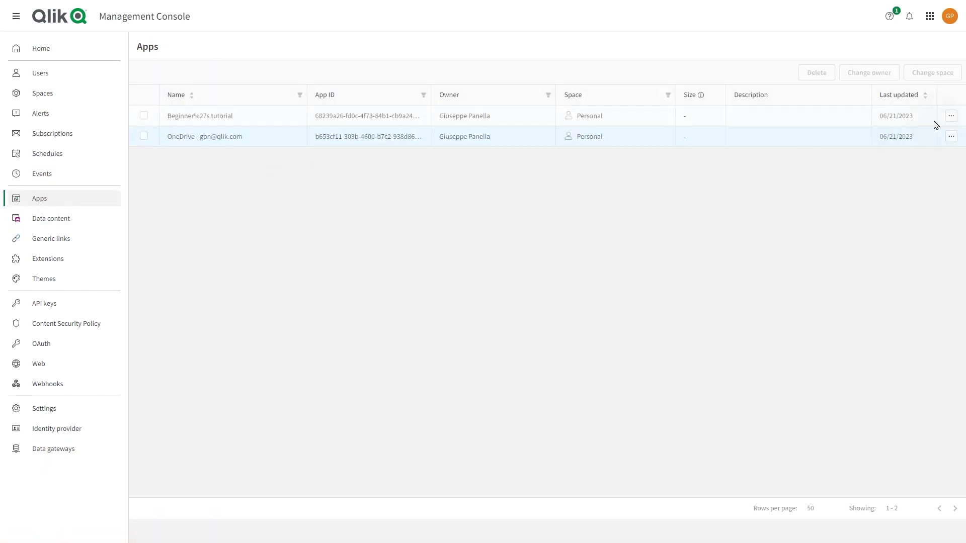
Preview Change space options for the Beginner's tutorial app and cancel without moving it.
click(952, 117)
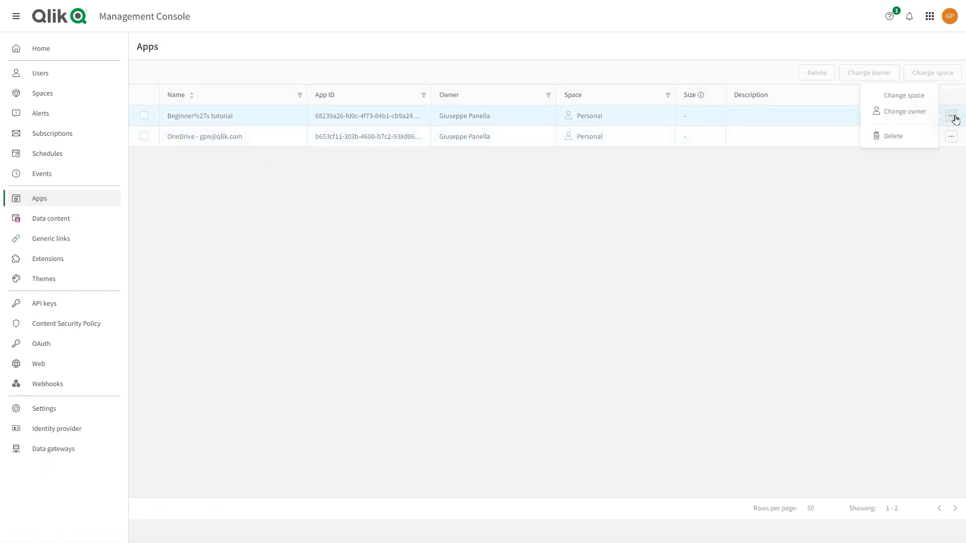
click(918, 101)
click(606, 284)
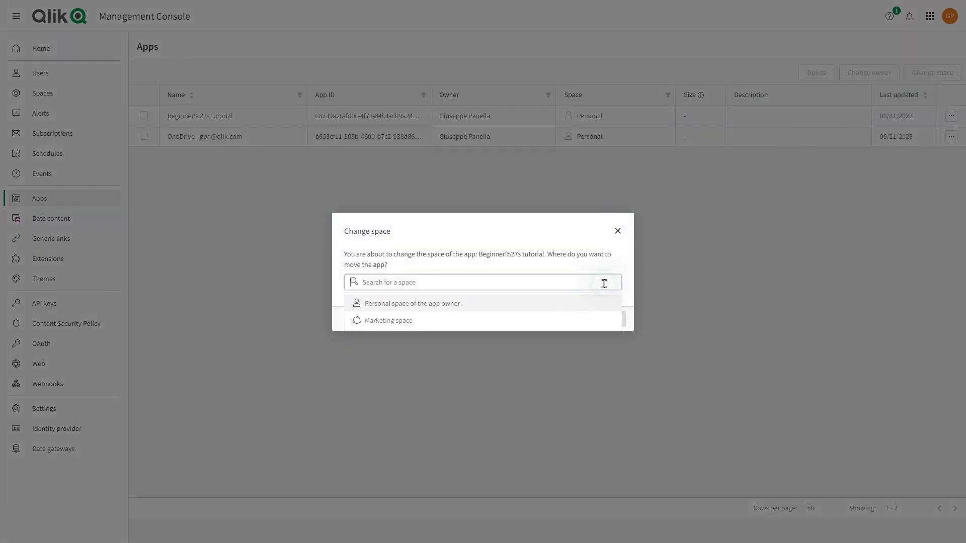
click(617, 231)
click(949, 137)
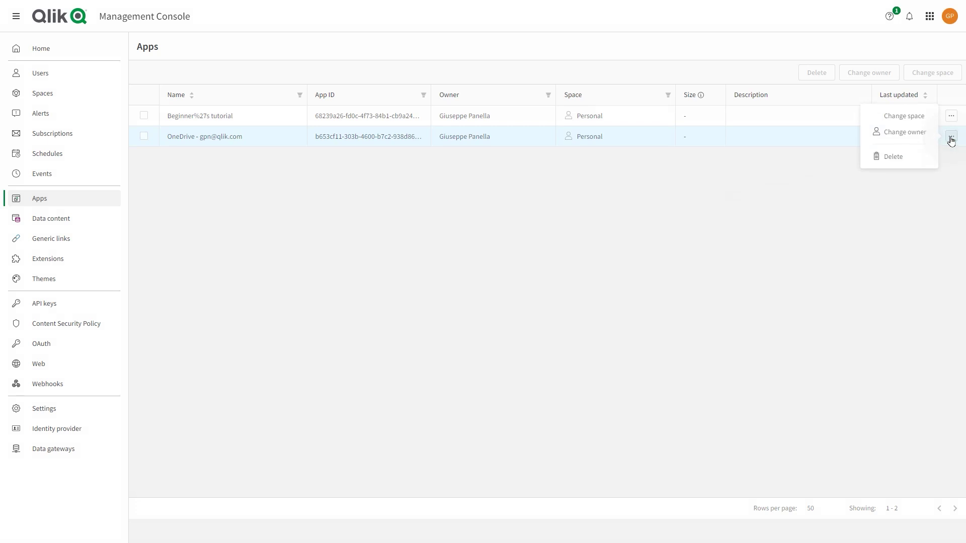
click(911, 135)
click(551, 292)
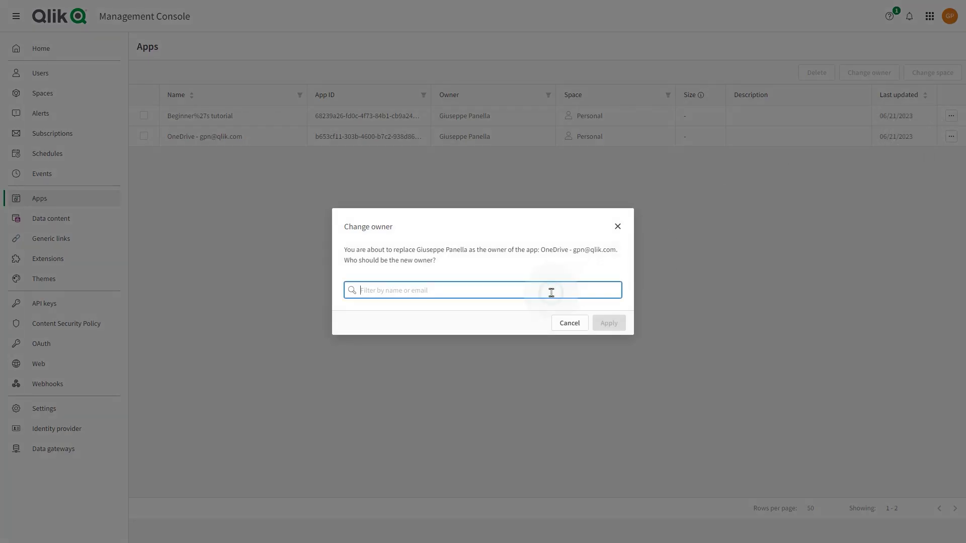
text(isak)
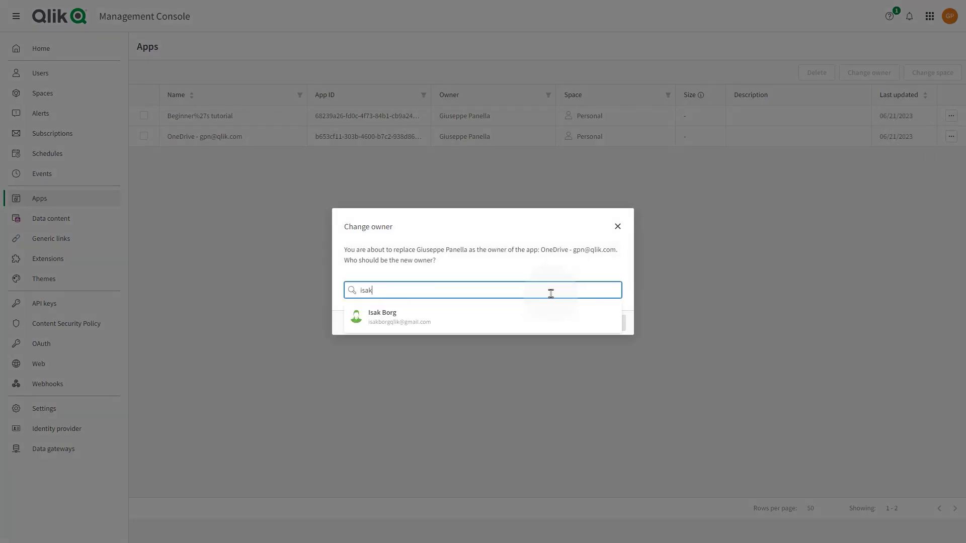
click(546, 314)
click(608, 324)
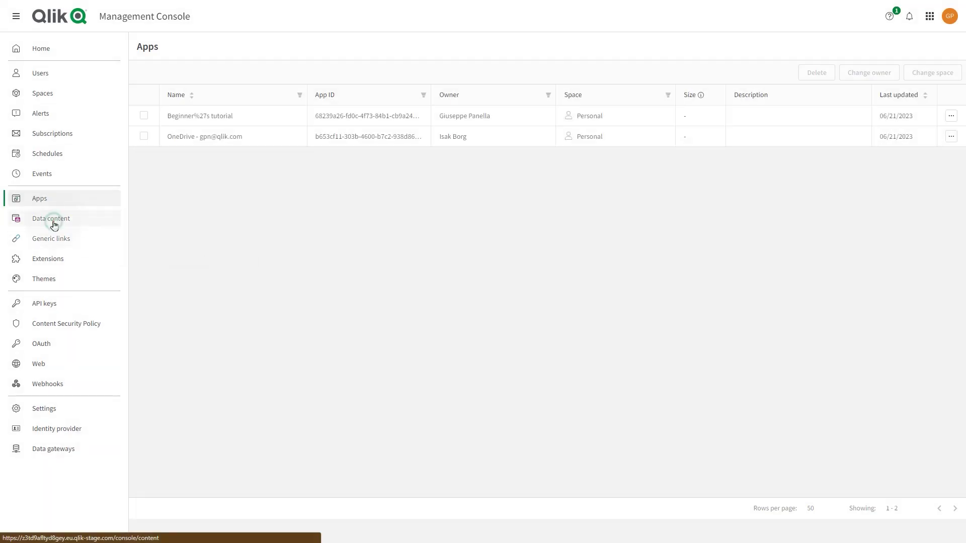
Move the OneDrive data connection from Personal space to Marketing space.
click(53, 221)
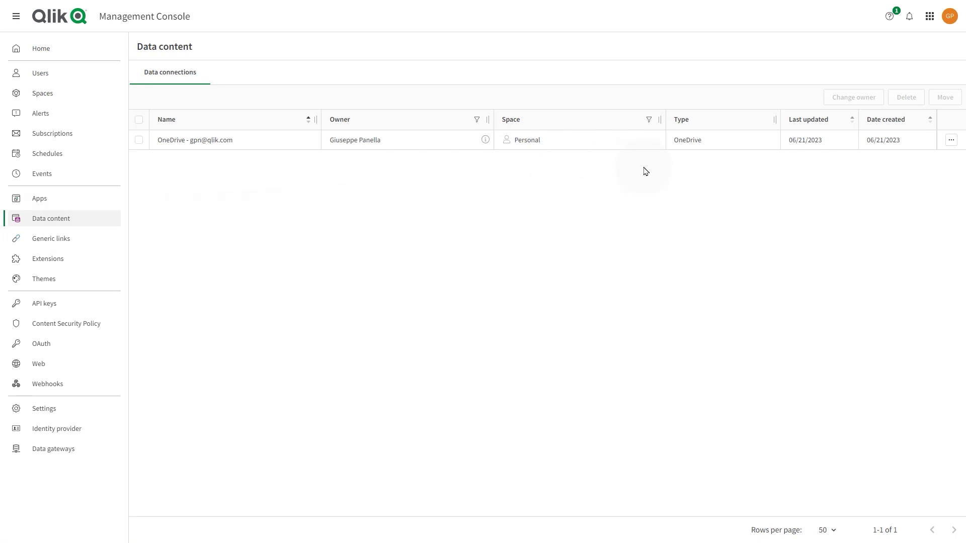
click(951, 142)
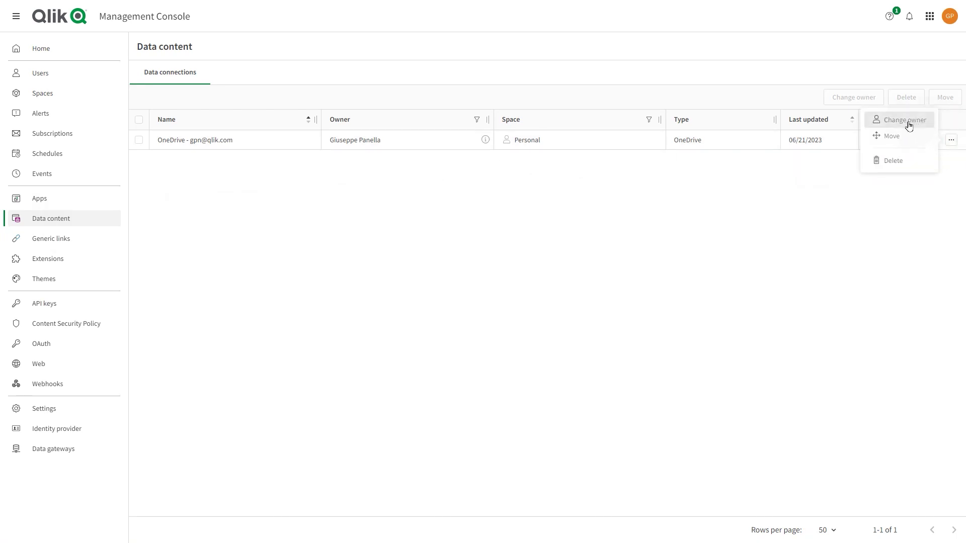
click(897, 136)
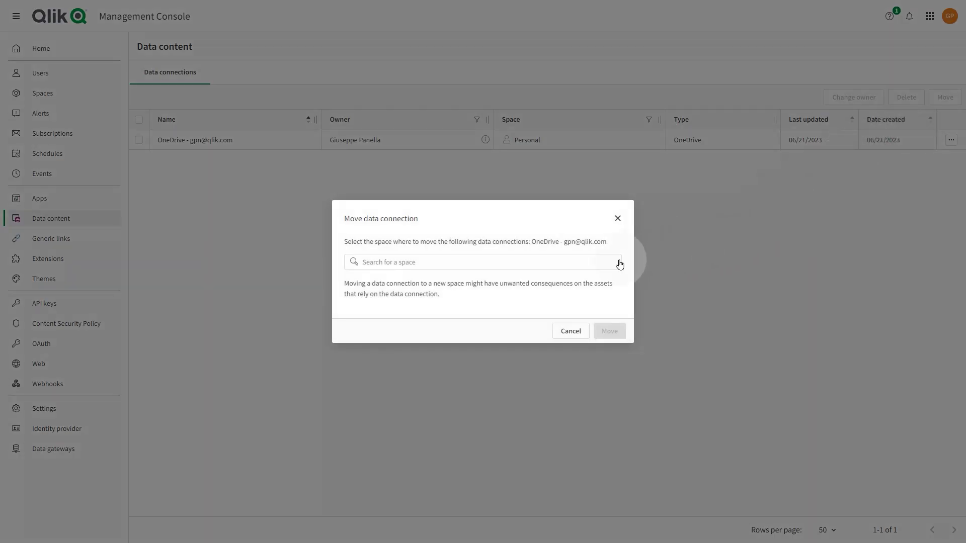
click(619, 264)
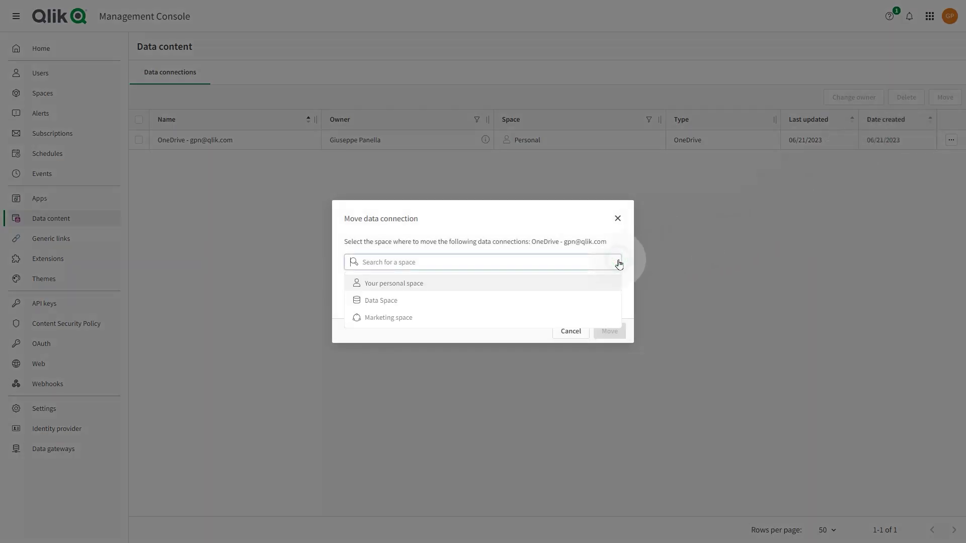
click(487, 318)
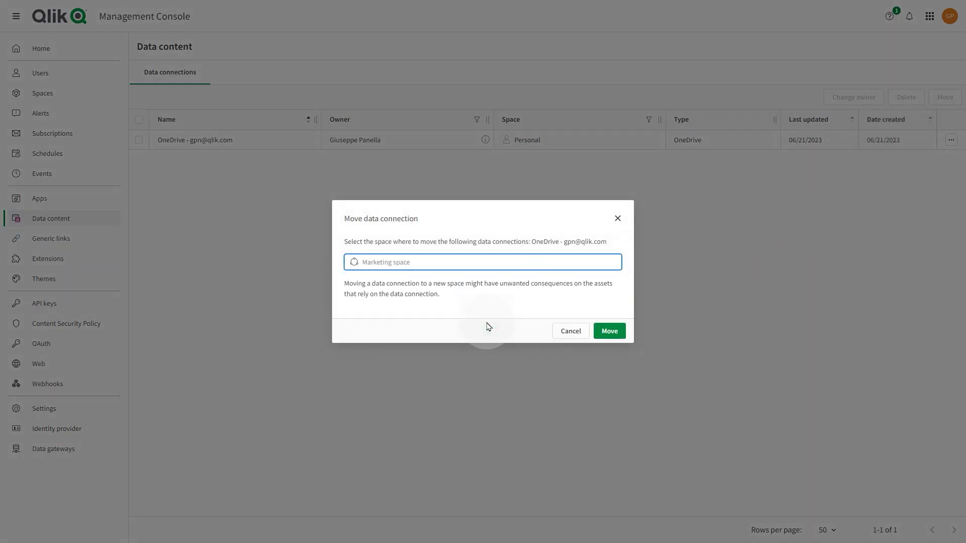
click(609, 330)
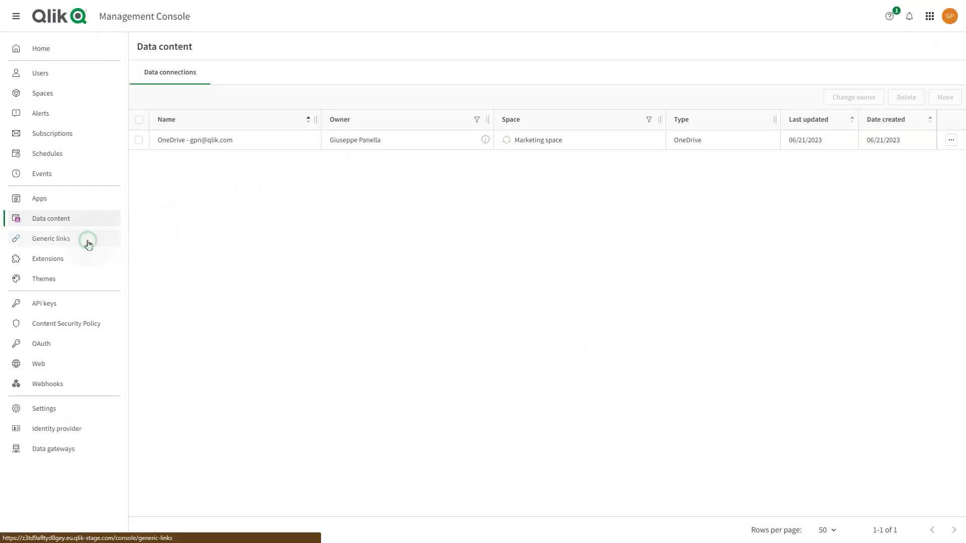
Create the Consumer Sales app link with thumbnail and pasted URL in Marketing space; preview CSV upload.
click(88, 243)
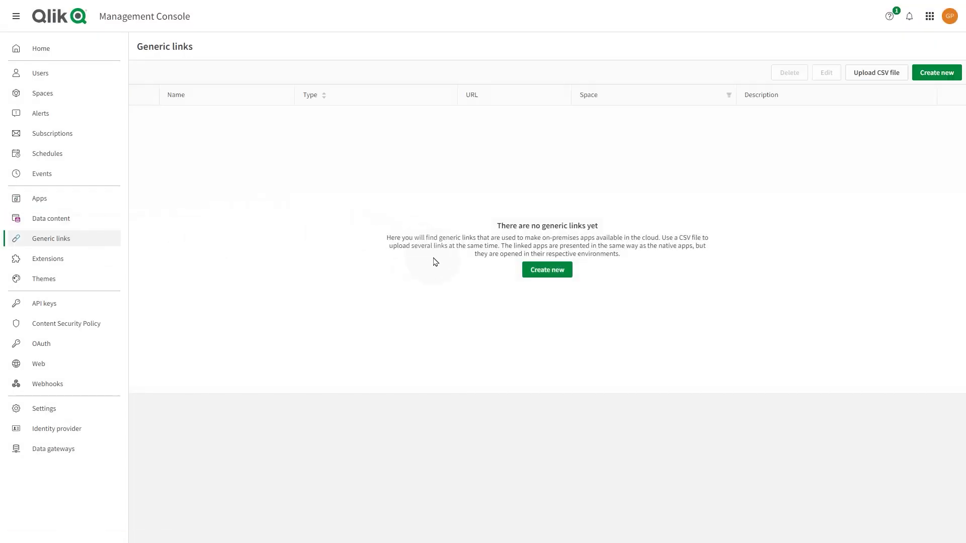
click(543, 270)
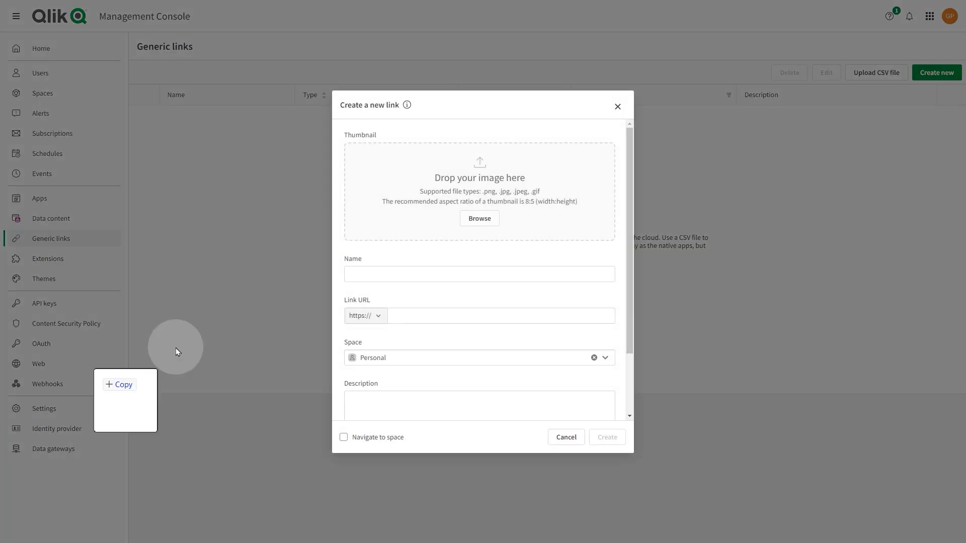
drag(174, 352, 414, 194)
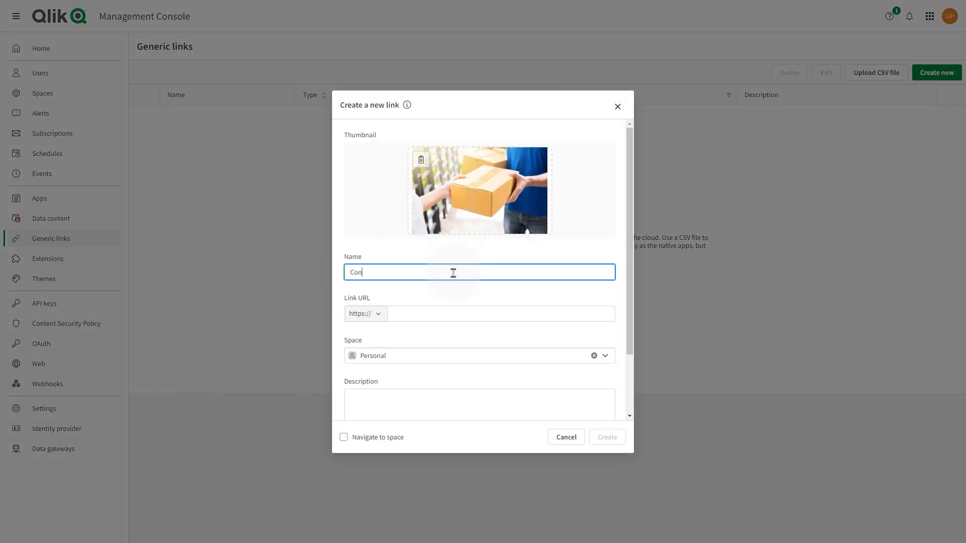
click(449, 310)
key(ctrl+v)
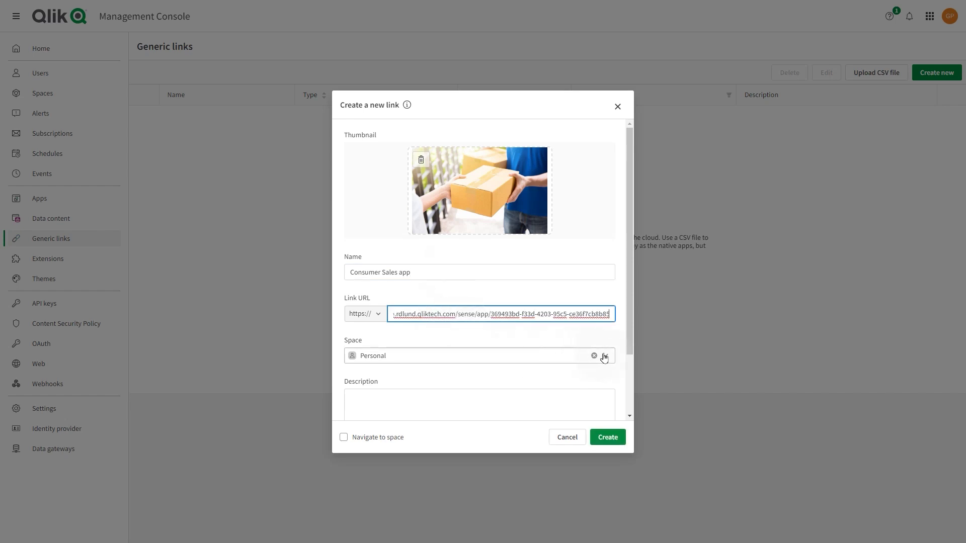
click(607, 355)
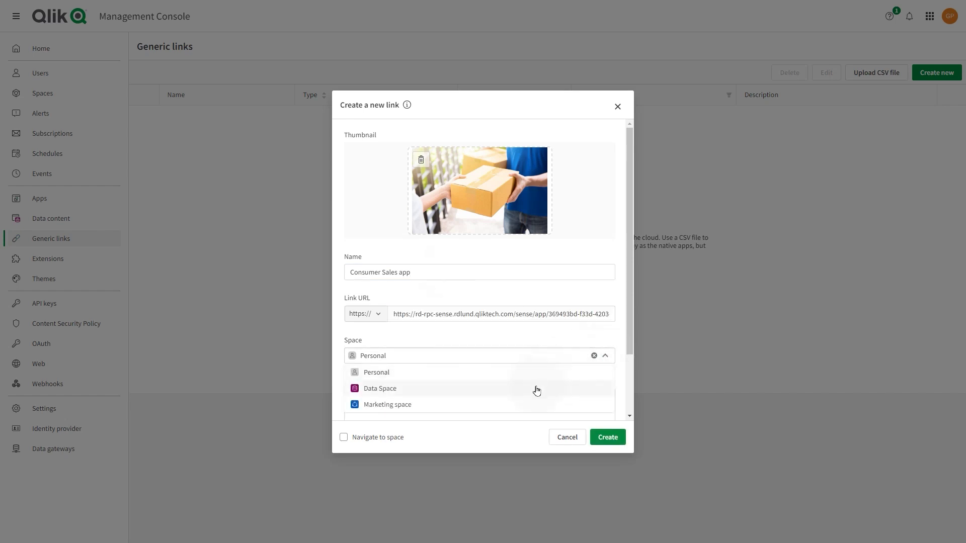
click(523, 405)
scroll(575, 400, down, 2)
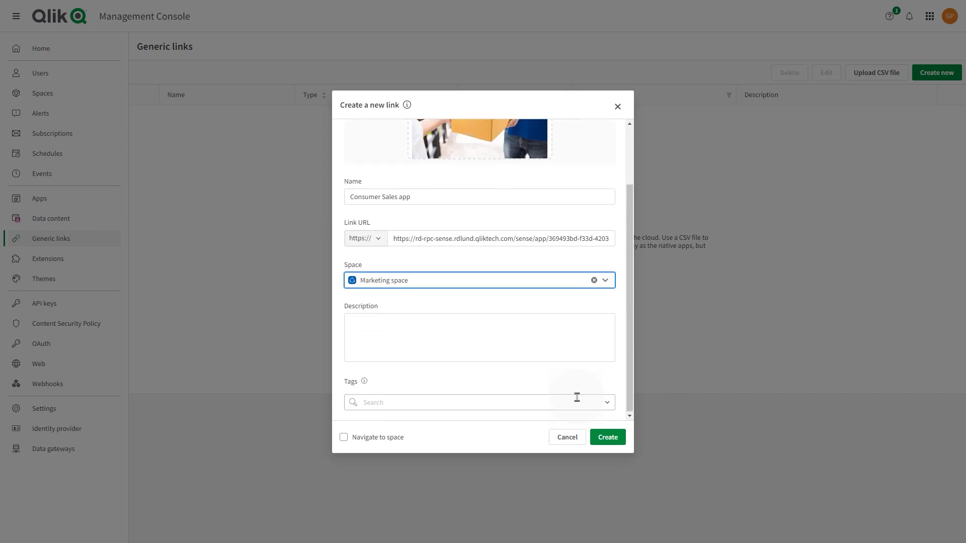
click(608, 437)
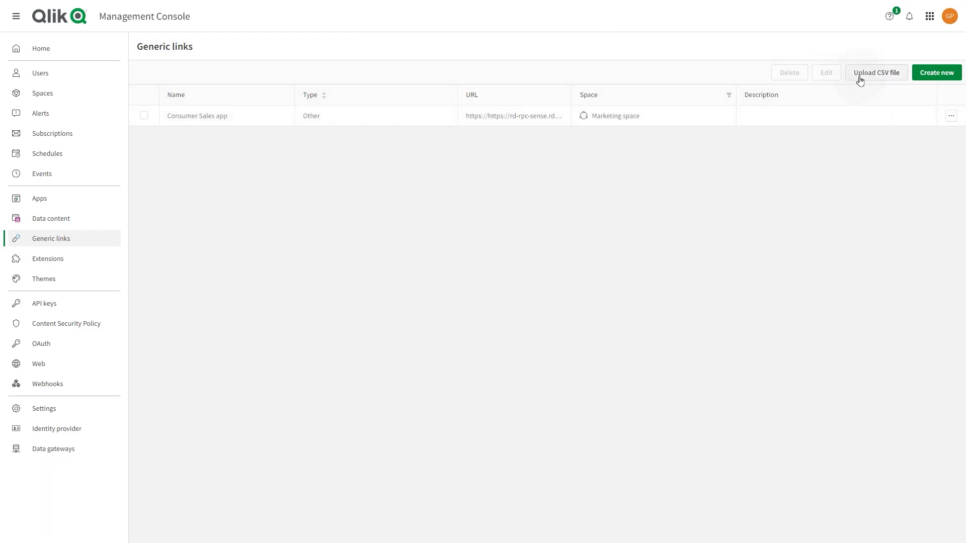
click(871, 73)
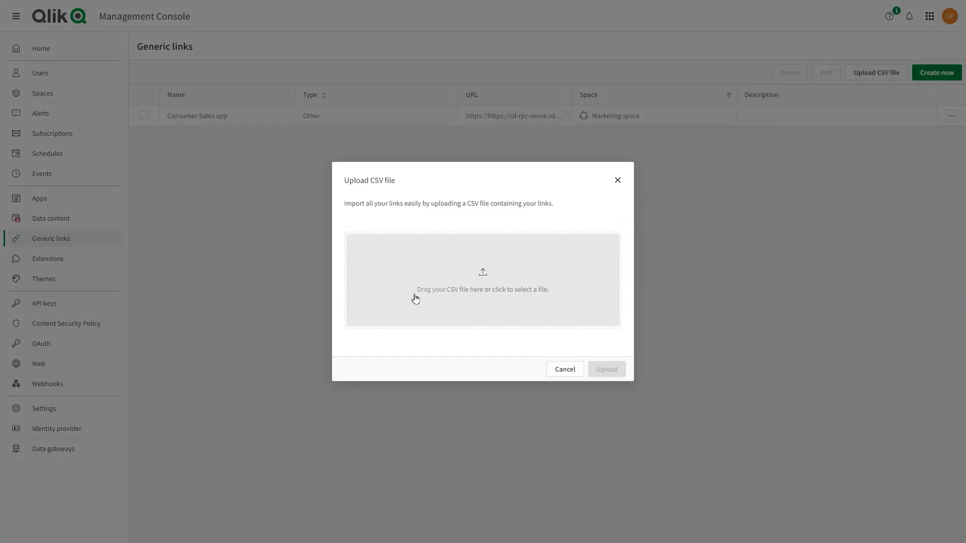
click(617, 180)
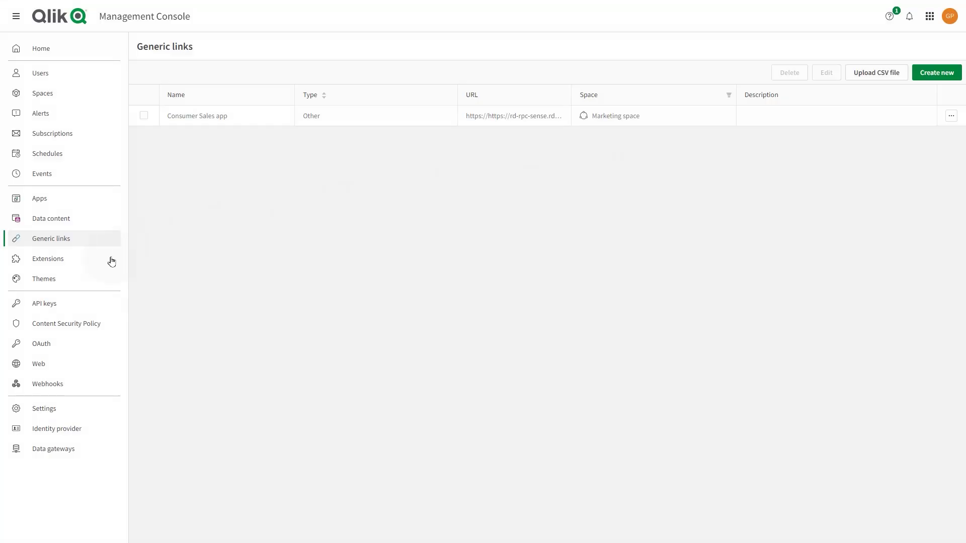
Open the Add extension dialog on the Extensions page and close it unused.
click(70, 260)
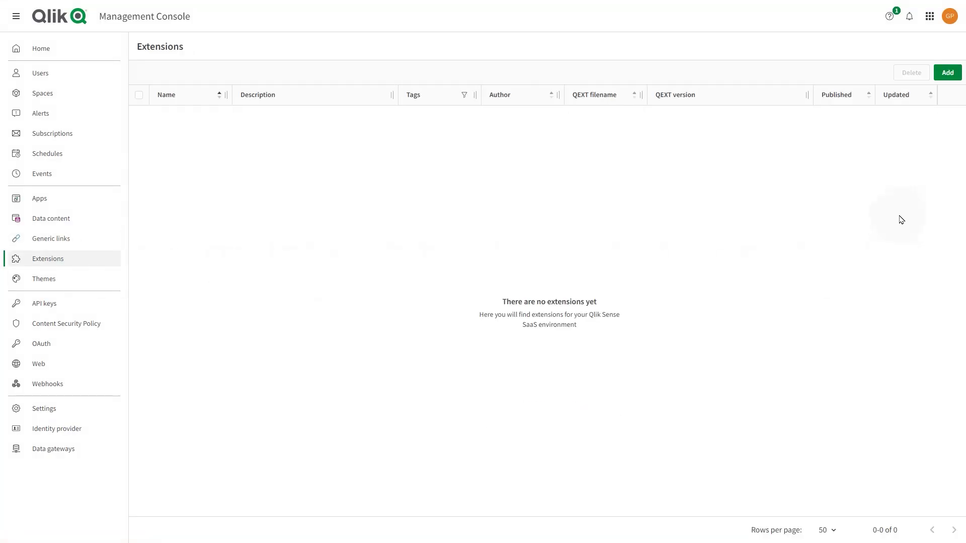
click(945, 73)
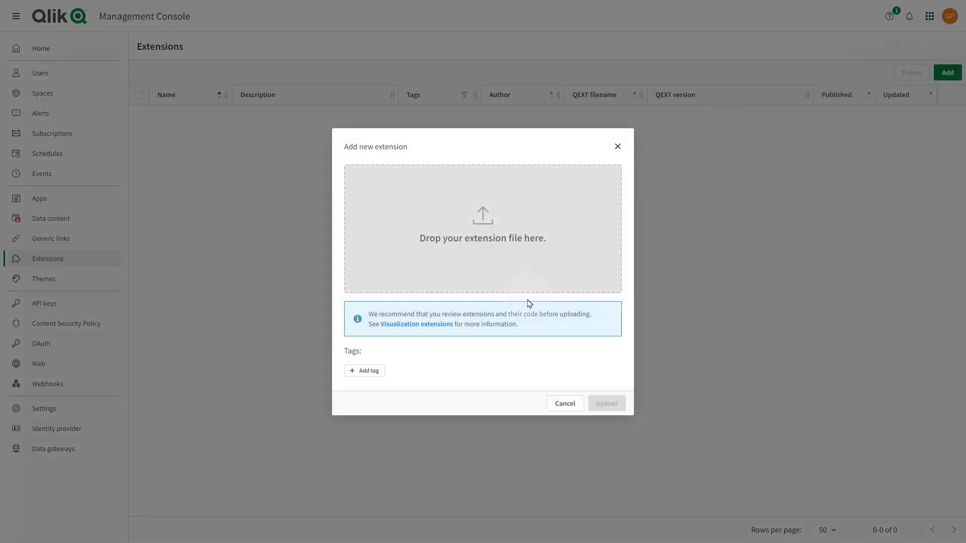
click(617, 147)
Open the Add theme dialog on the Themes page and close it unused.
click(60, 284)
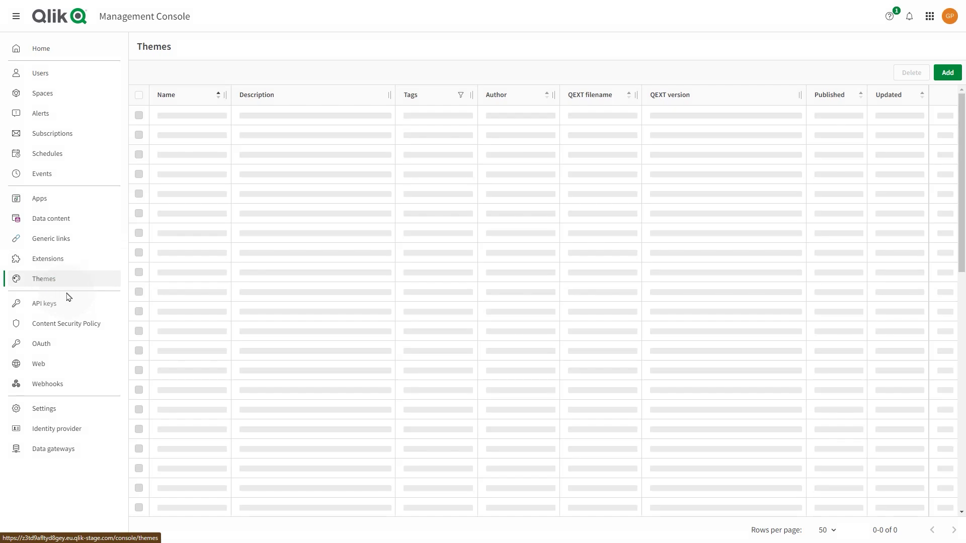
click(948, 74)
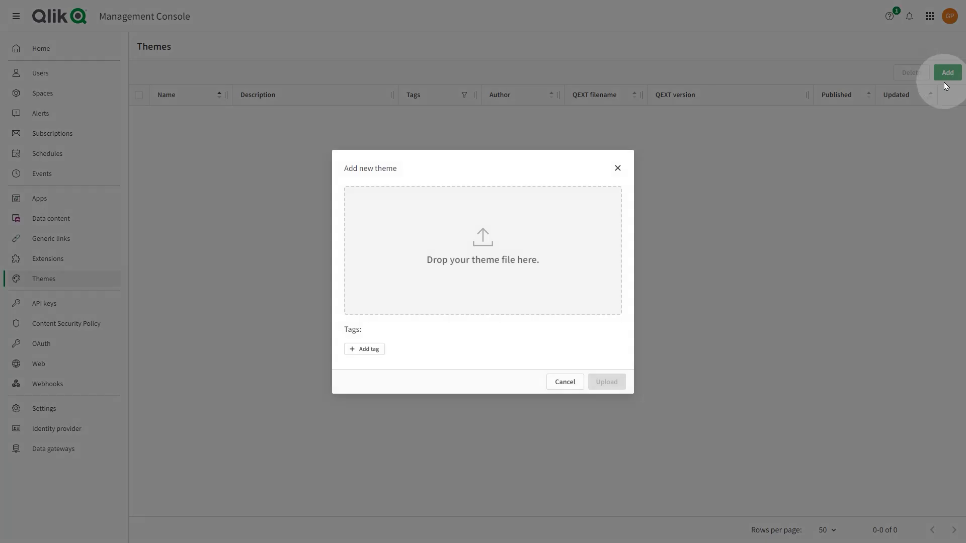
click(617, 167)
click(54, 306)
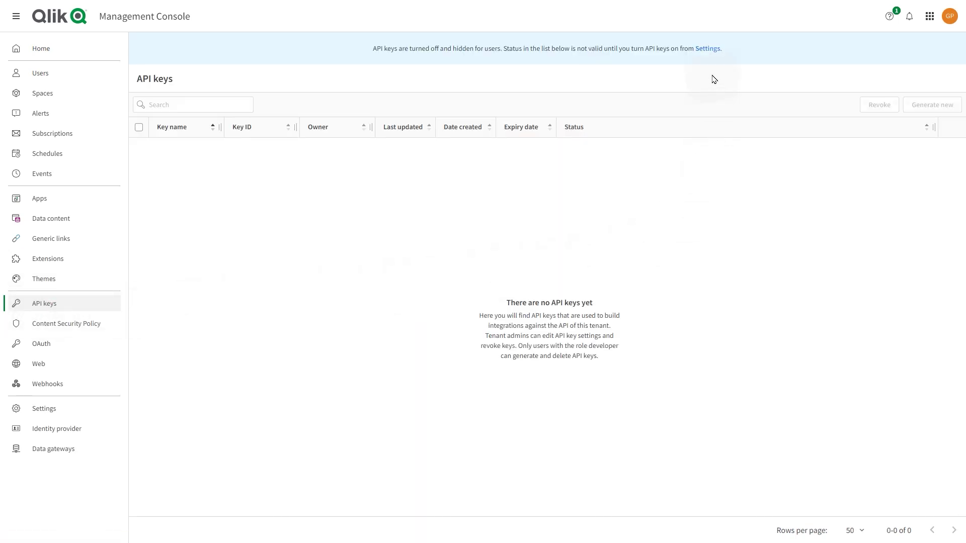
Switch on Enable API keys in tenant settings and return to the API keys list.
click(704, 51)
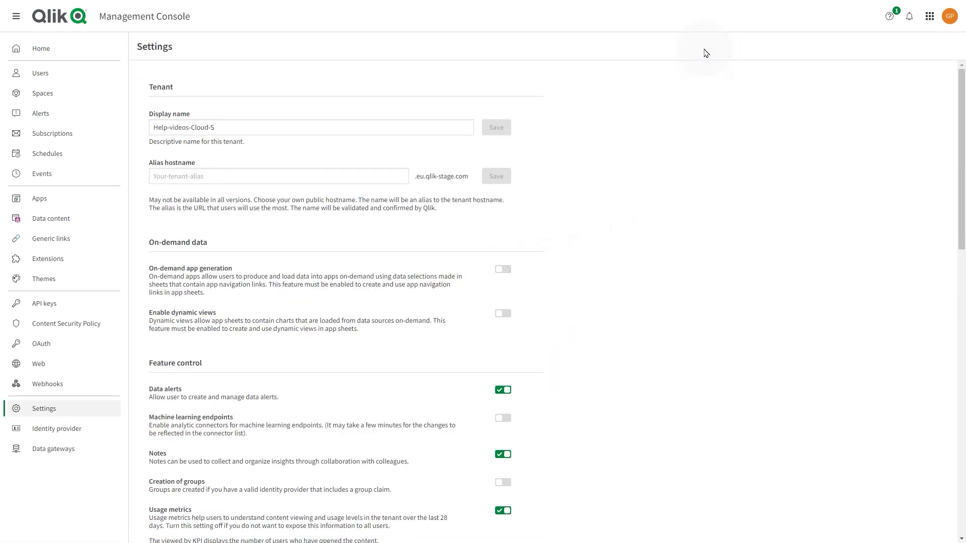
scroll(549, 259, down, 3)
scroll(549, 260, down, 2)
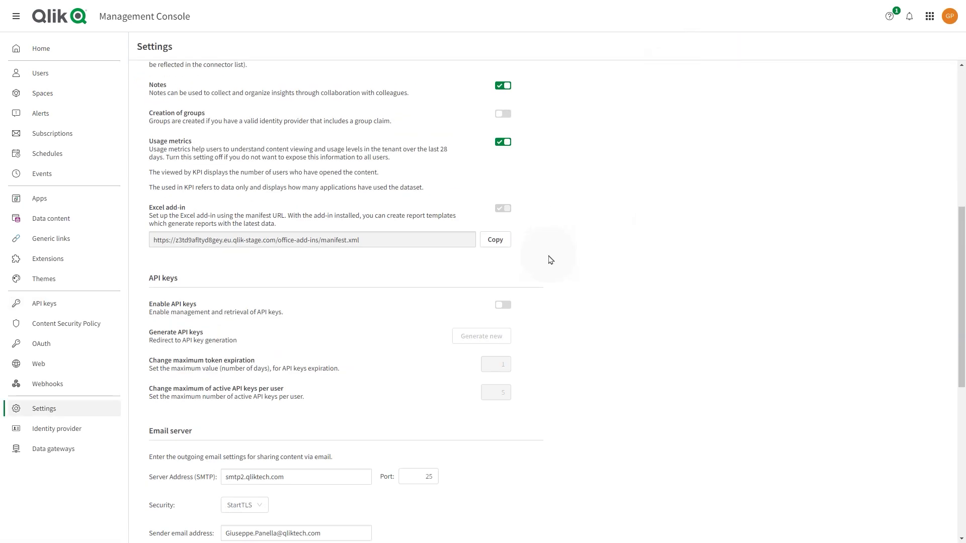
click(502, 305)
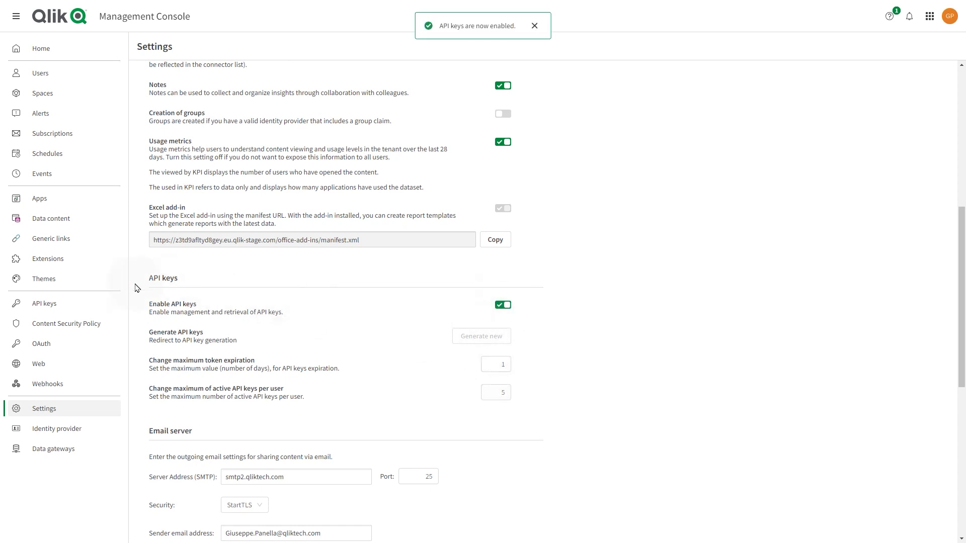
click(62, 302)
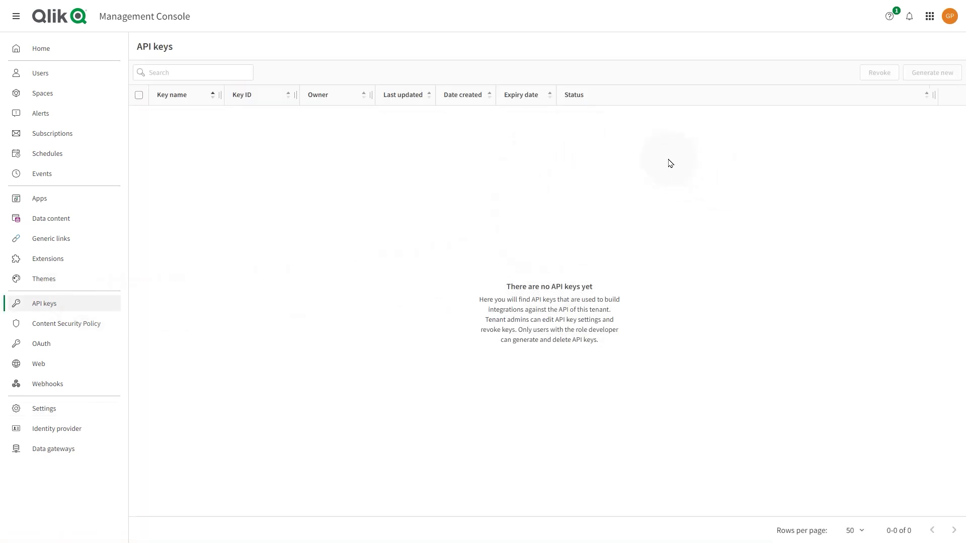
Open the Content Security Policy add-origin form and dismiss it without adding anything.
click(54, 322)
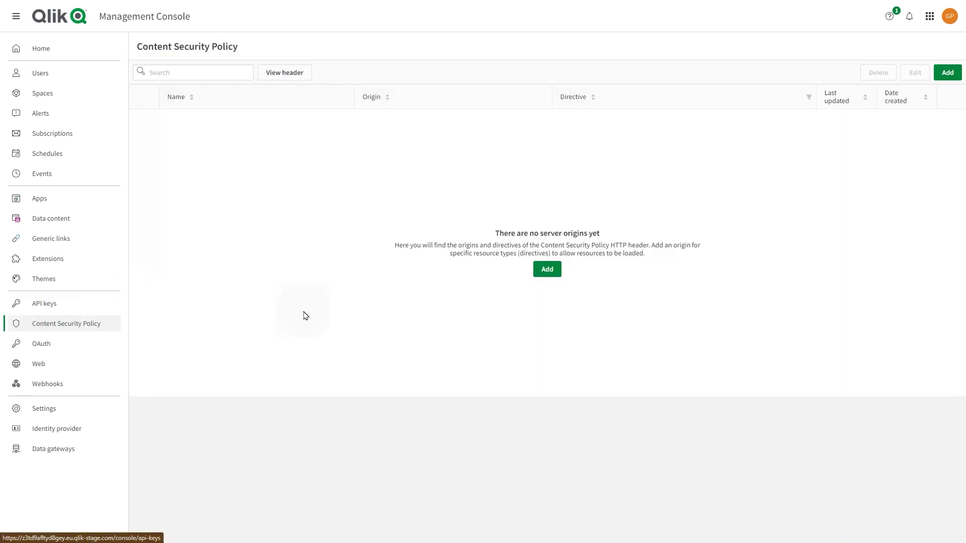
click(556, 273)
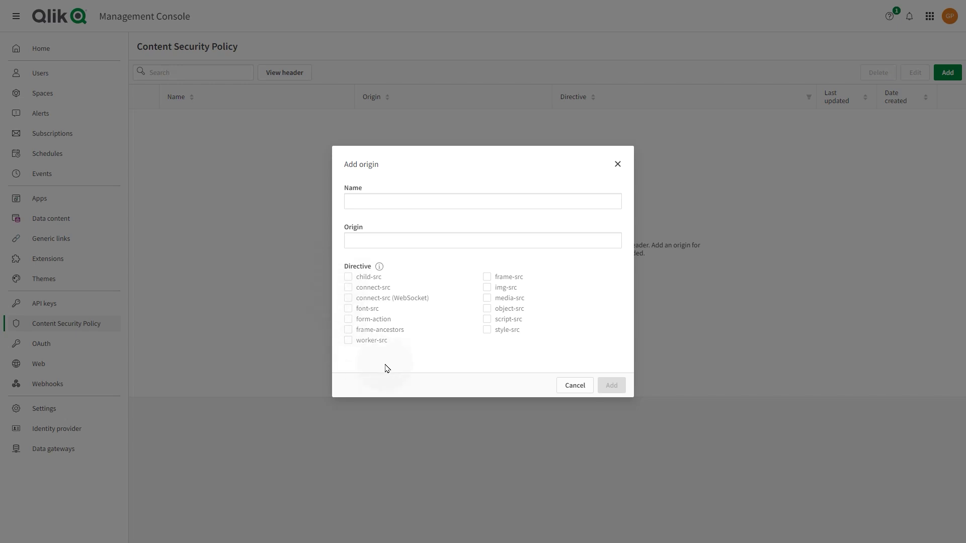
click(567, 385)
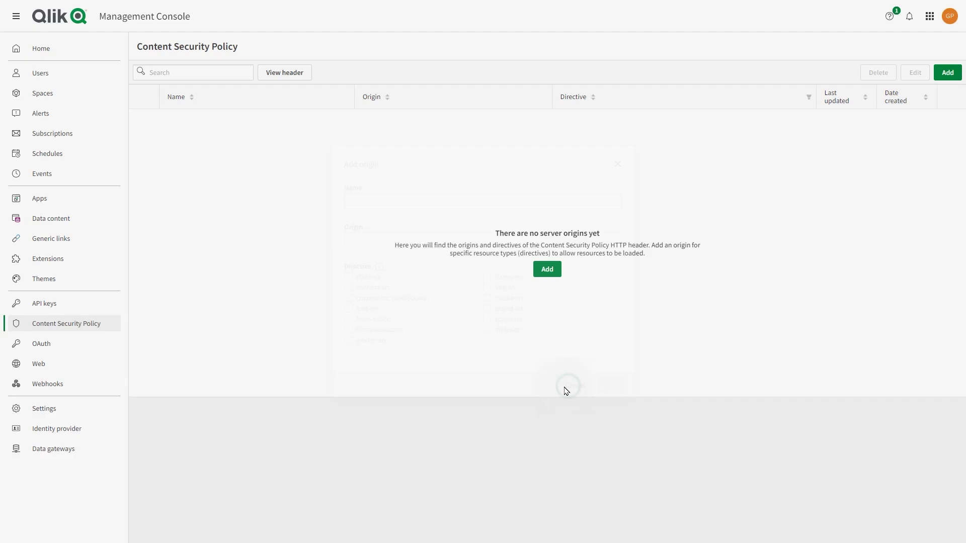
Open a new OAuth client form, review its client type options, and close it unused.
click(50, 343)
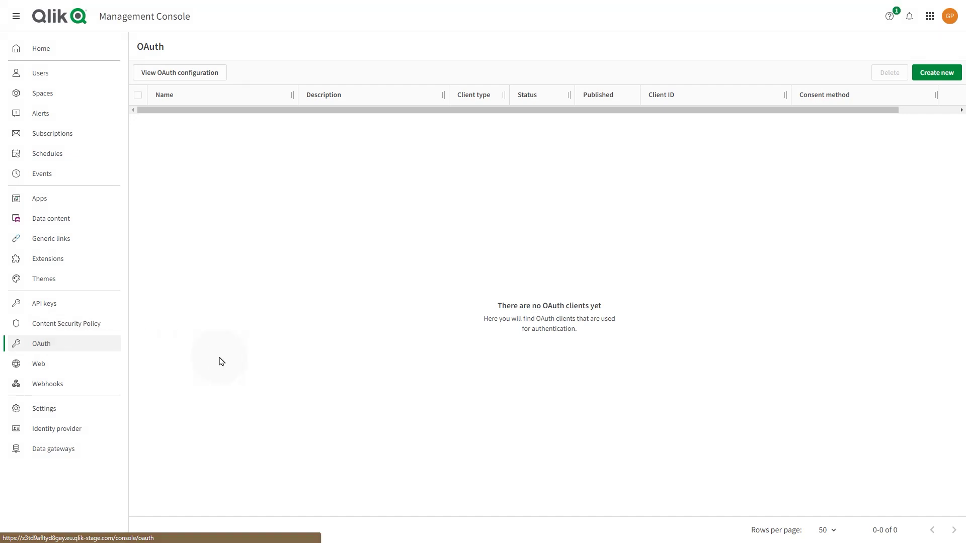
click(936, 73)
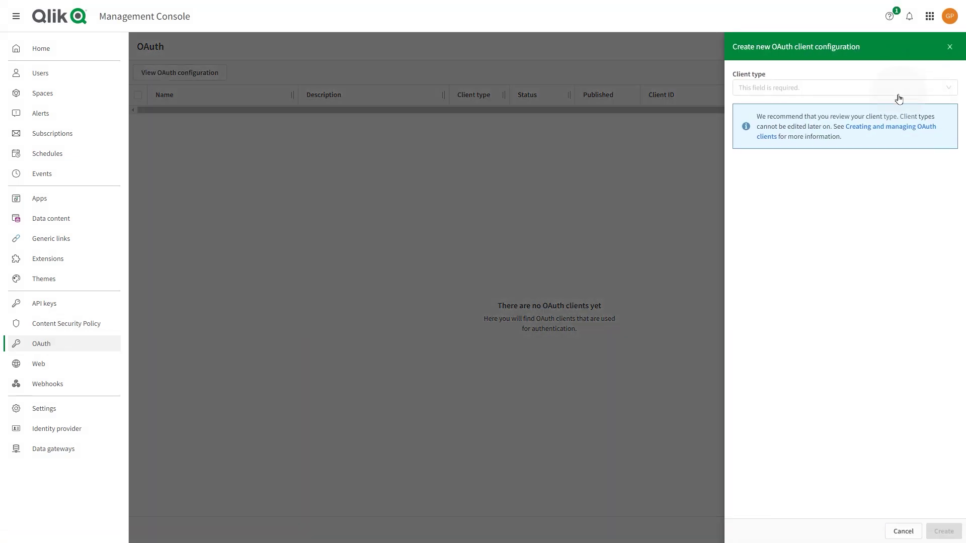
click(815, 93)
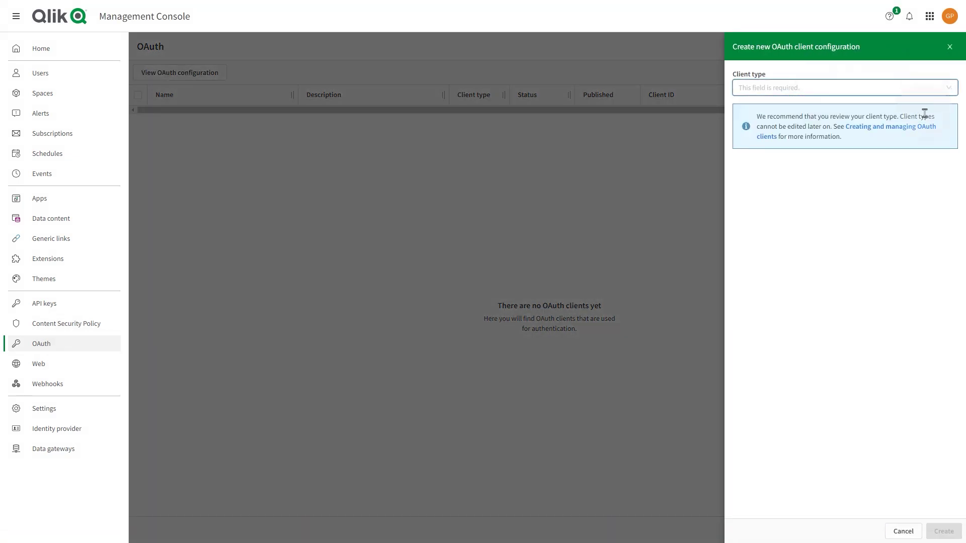
click(935, 99)
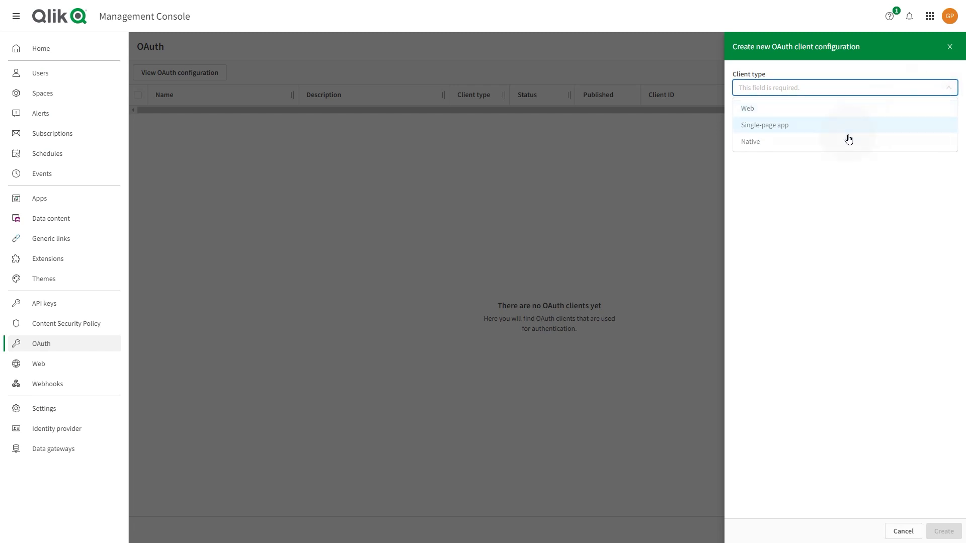
click(896, 528)
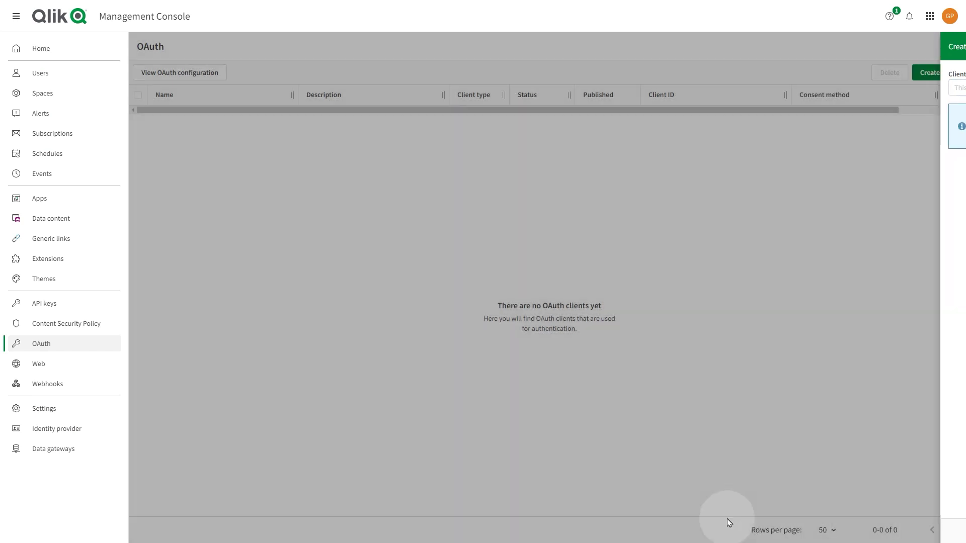
click(73, 364)
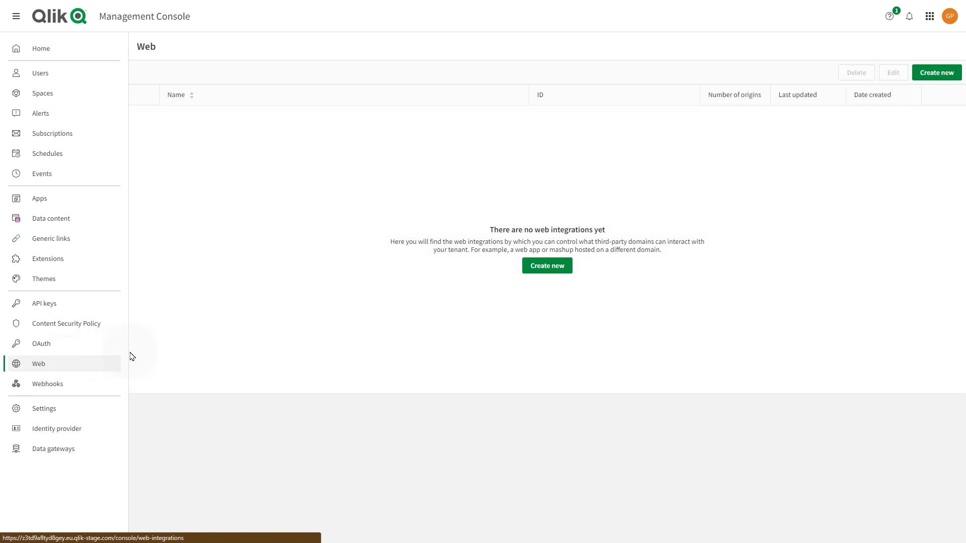
Start a new web integration, leaving its name and allowed origins blank.
click(548, 268)
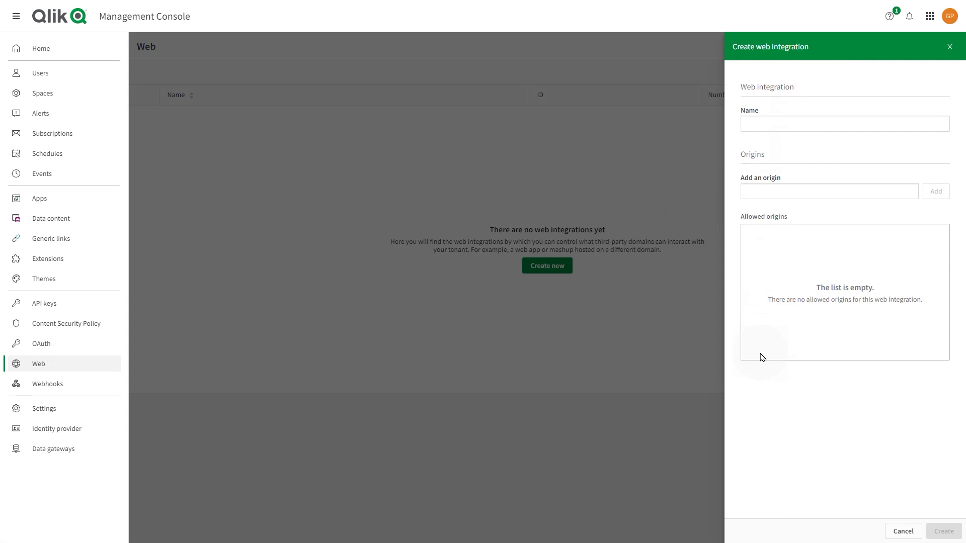
click(566, 412)
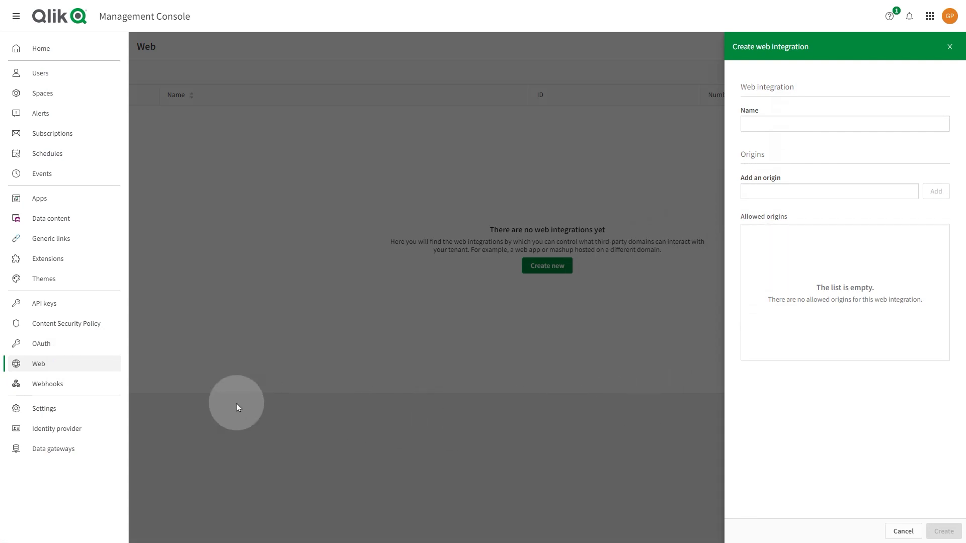
Look at the Webhooks page and its create form, discard the form, then go to tenant Settings.
click(61, 385)
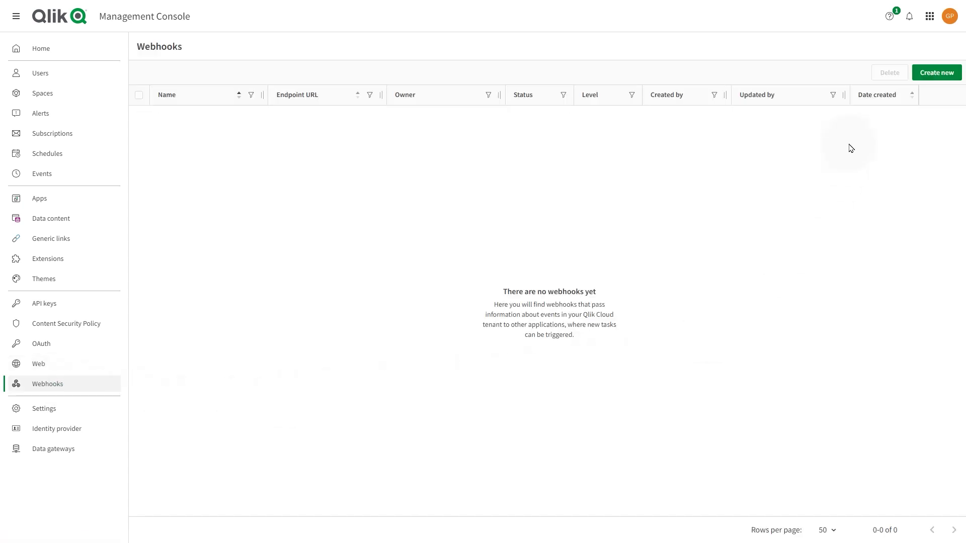
click(928, 77)
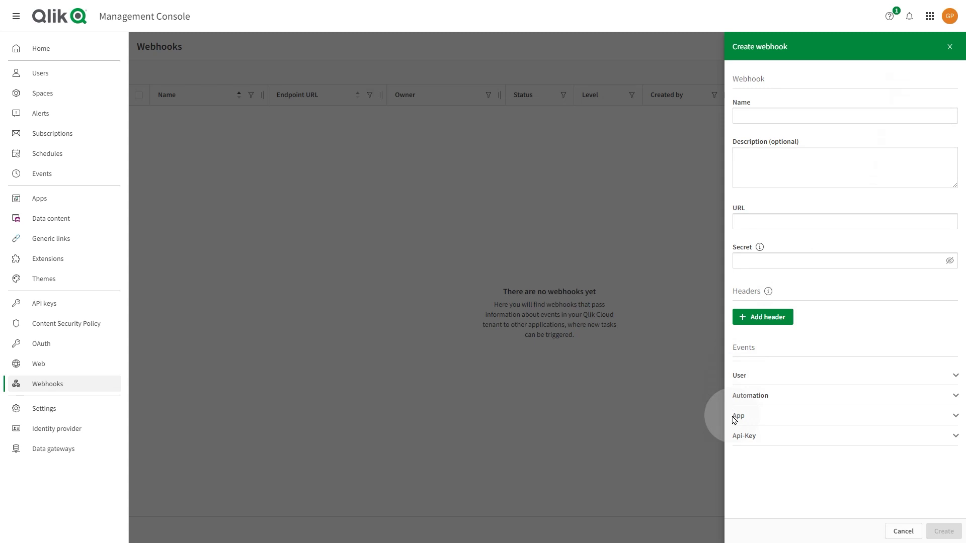
click(530, 478)
click(52, 409)
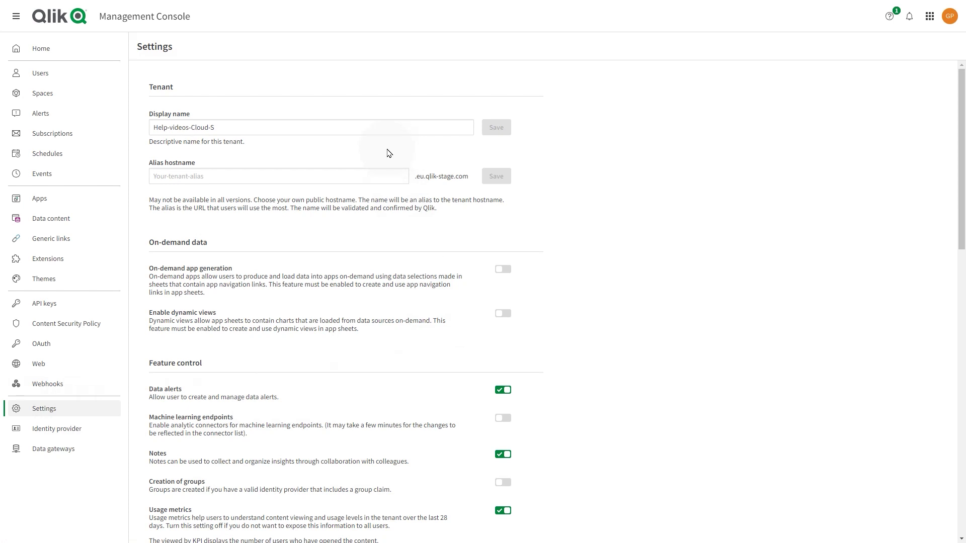
Switch on On-demand app generation, Enable dynamic views and Creation of groups in tenant Settings.
click(502, 270)
click(502, 314)
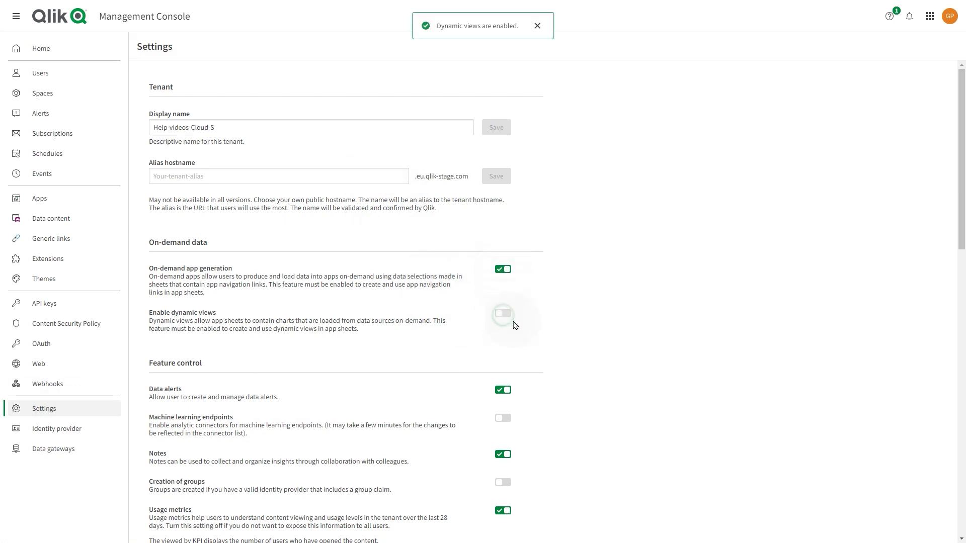
scroll(552, 331, down, 3)
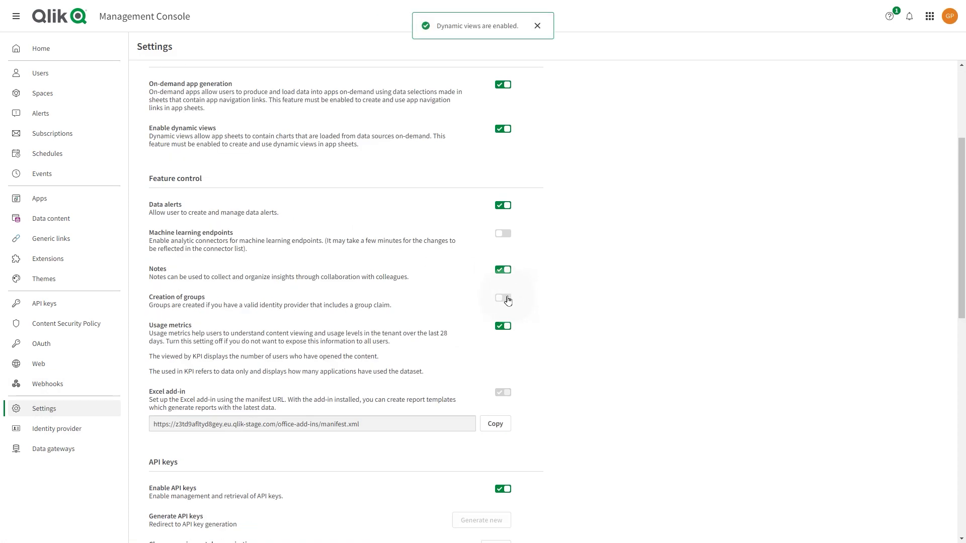
click(502, 299)
scroll(500, 367, down, 3)
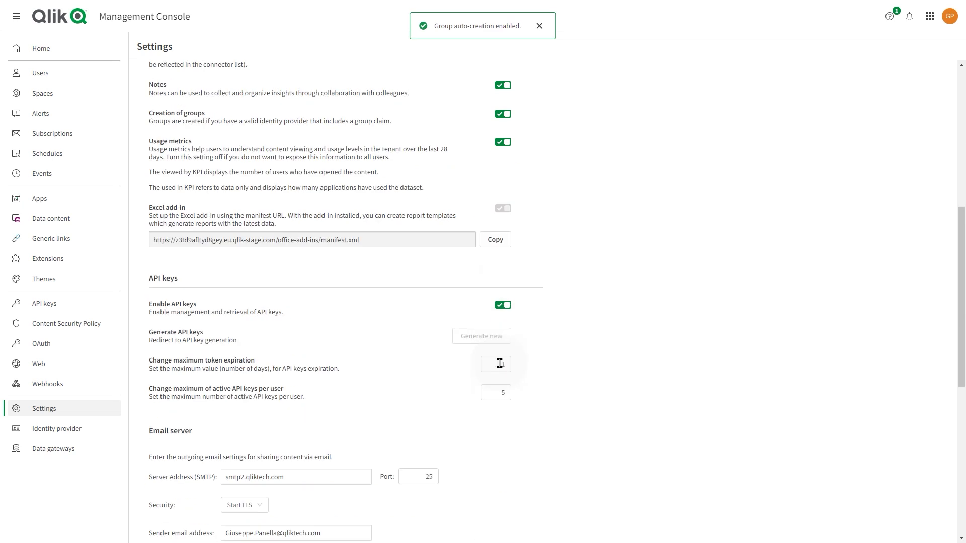
scroll(499, 364, down, 3)
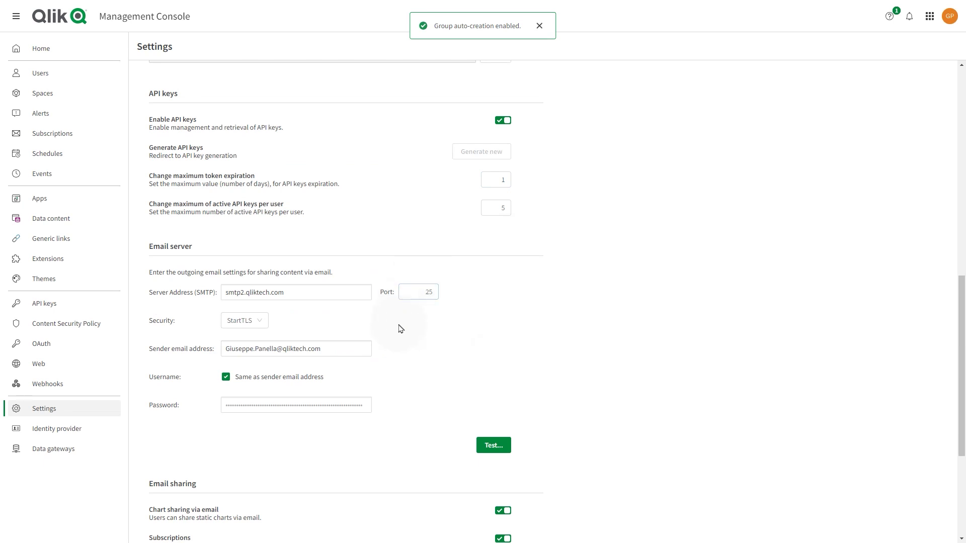
scroll(377, 423, down, 5)
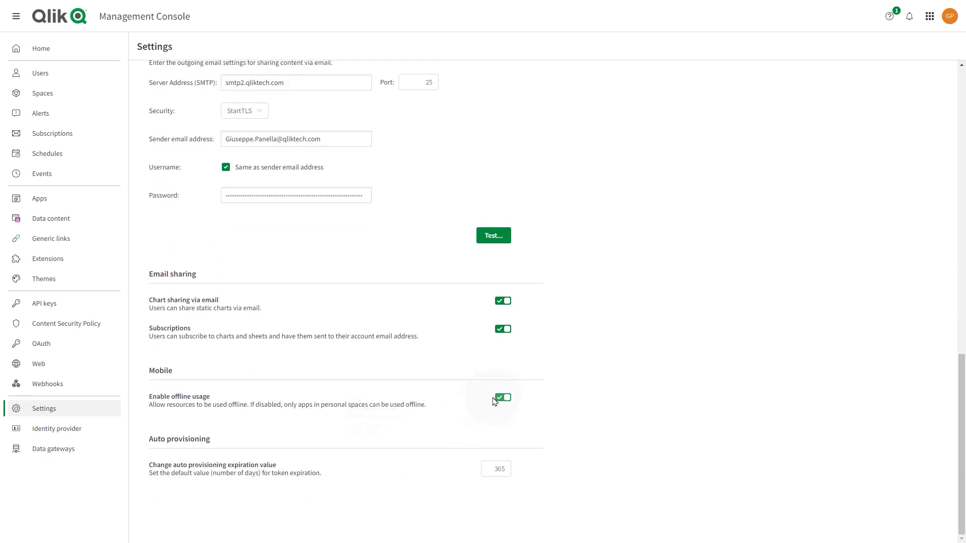
click(499, 472)
Start a new data gateway of type Direct Access and view the available associated spaces.
click(60, 450)
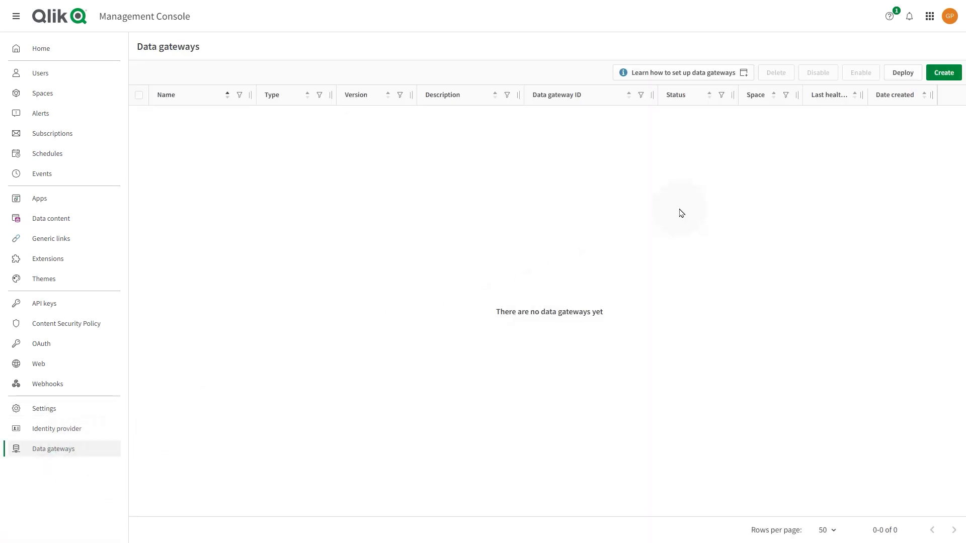
click(941, 75)
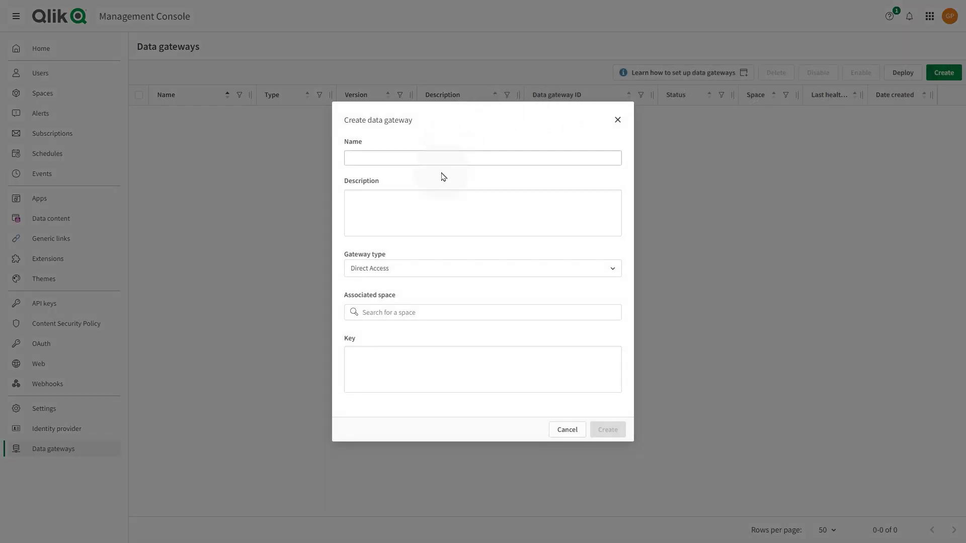
click(436, 271)
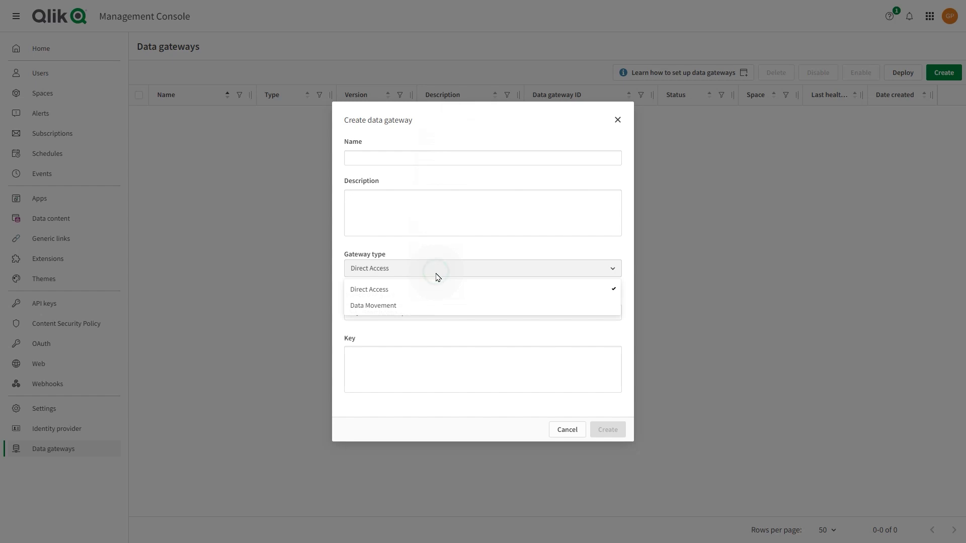
click(430, 330)
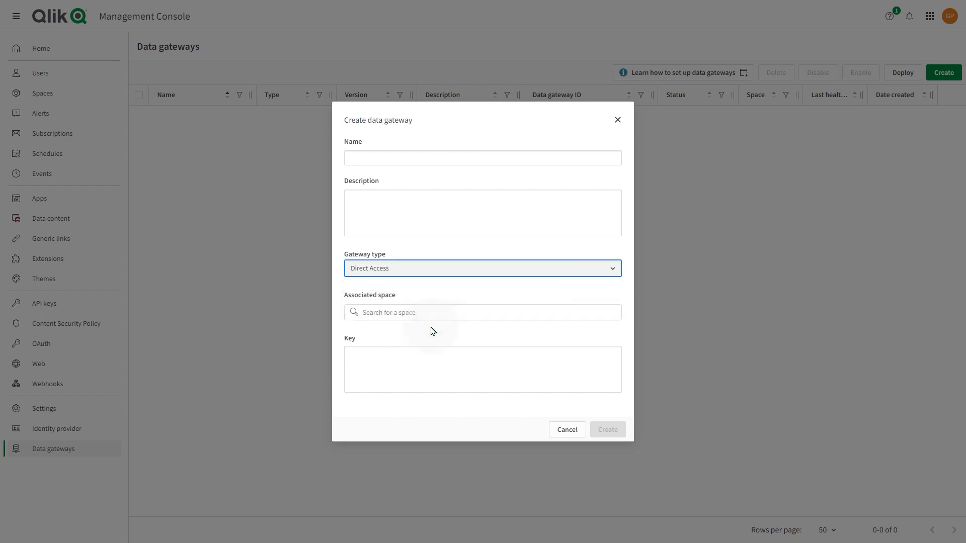
click(541, 318)
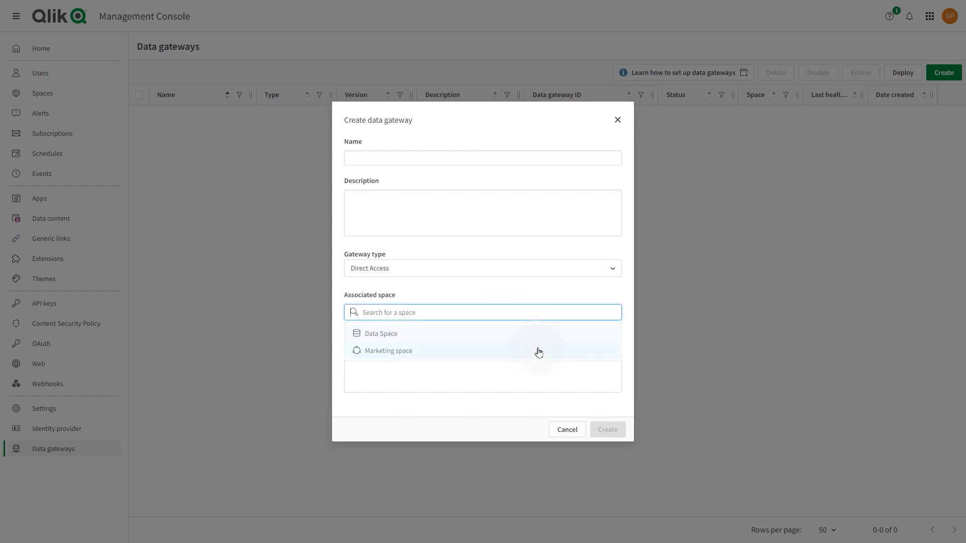